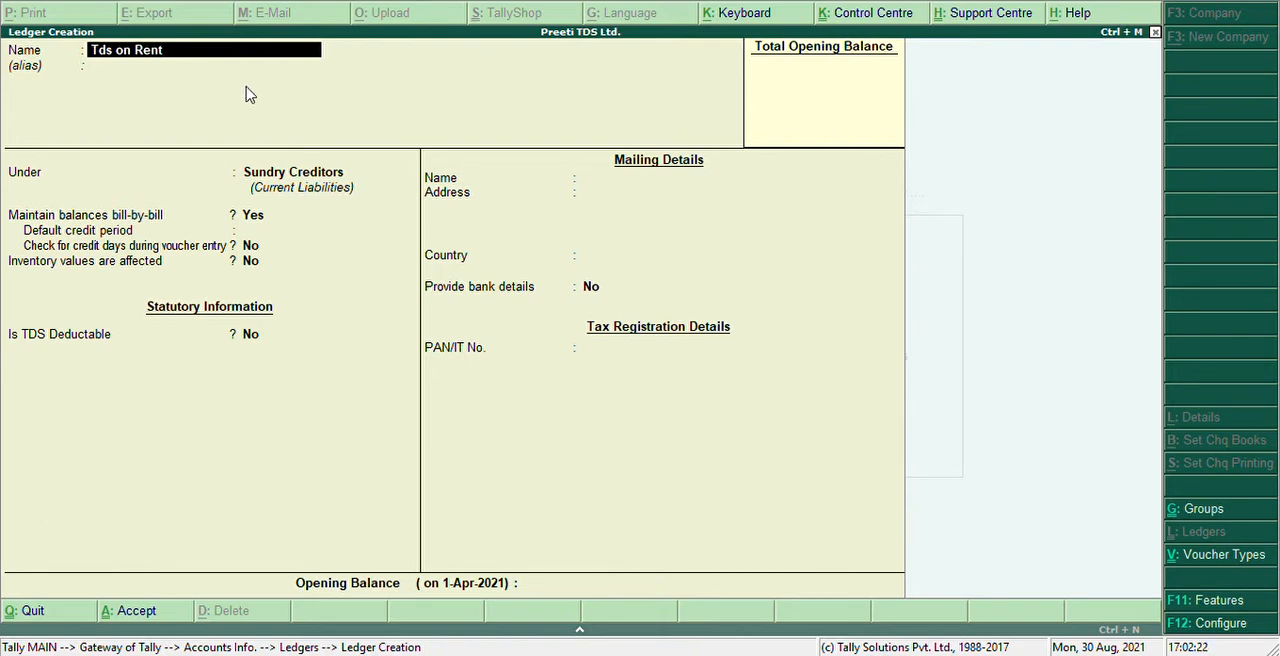
# Place the Tds on Rent ledger under Duties & Taxes and set its type of duty/tax to TDS
pyautogui.press('Return')
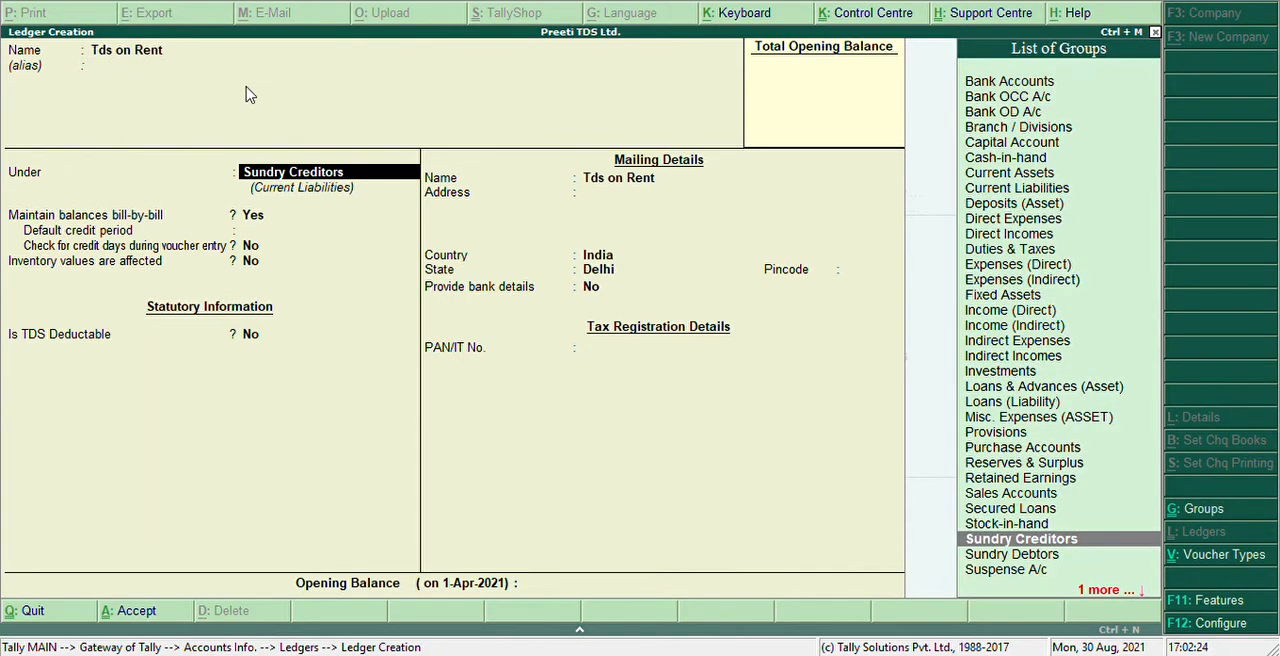
pyautogui.write('Dut')
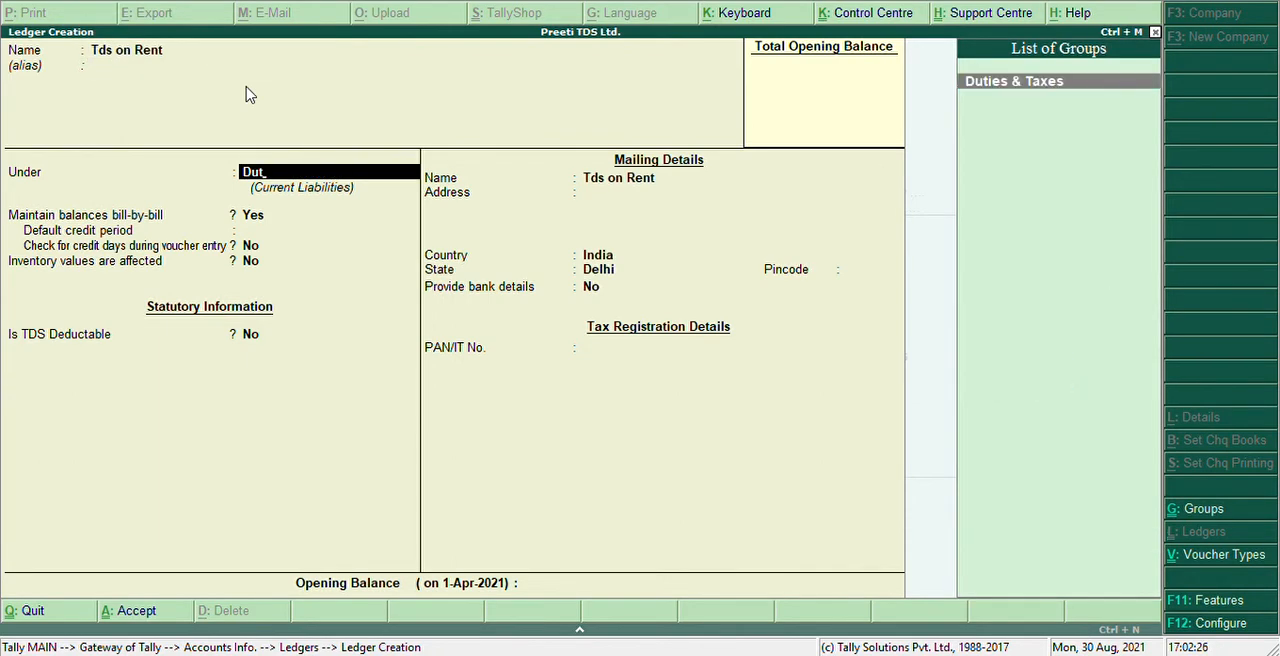
pyautogui.press('Return')
pyautogui.press('Down')
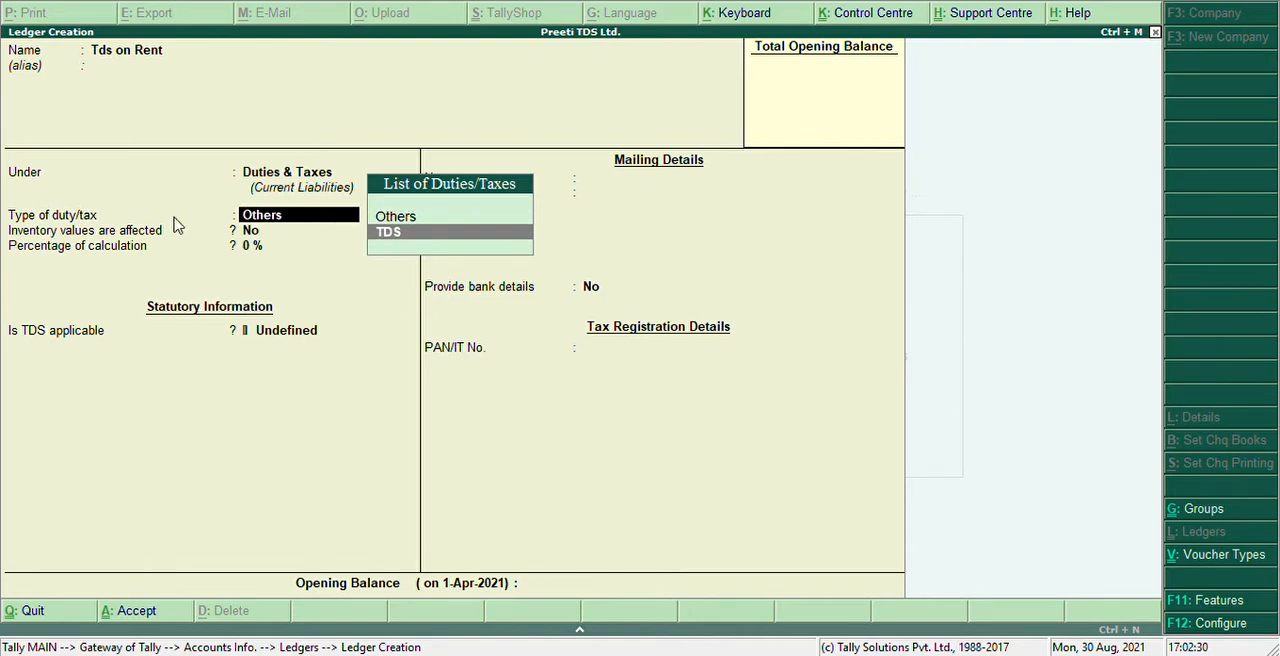
pyautogui.press('Return')
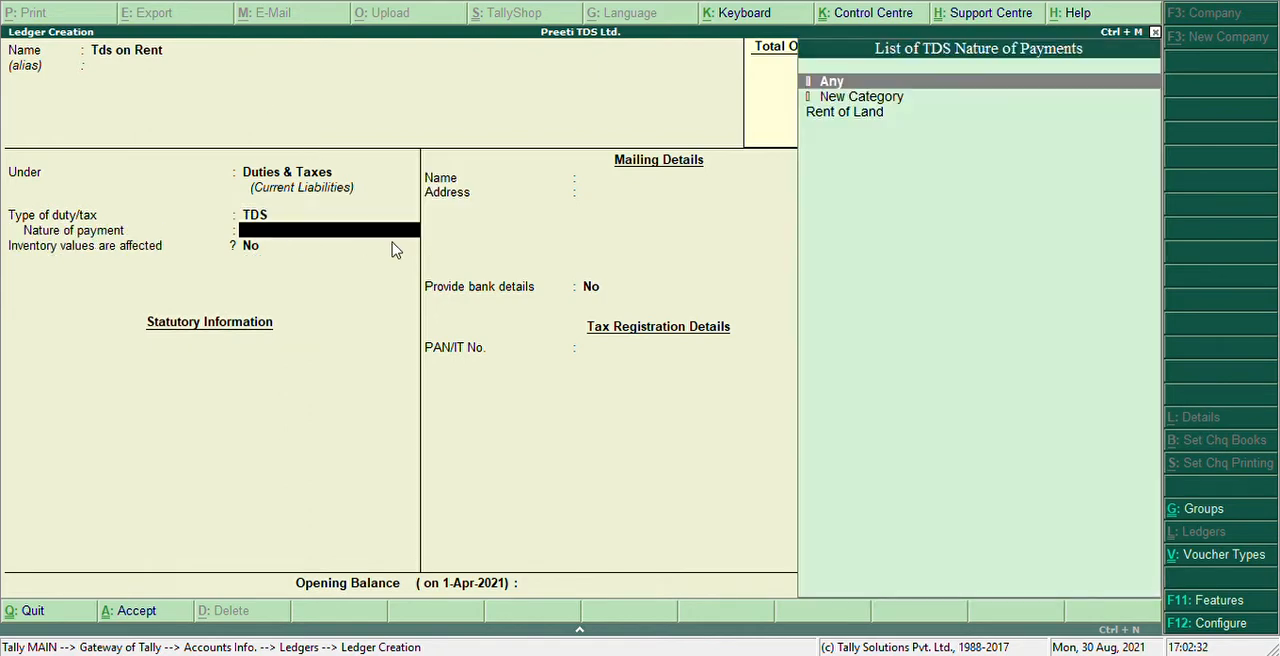
# Set the ledger's nature of payment to Rent of Land and save it with no bank details or opening balance
pyautogui.press('Return')
pyautogui.press('BackSpace')
pyautogui.press('Down')
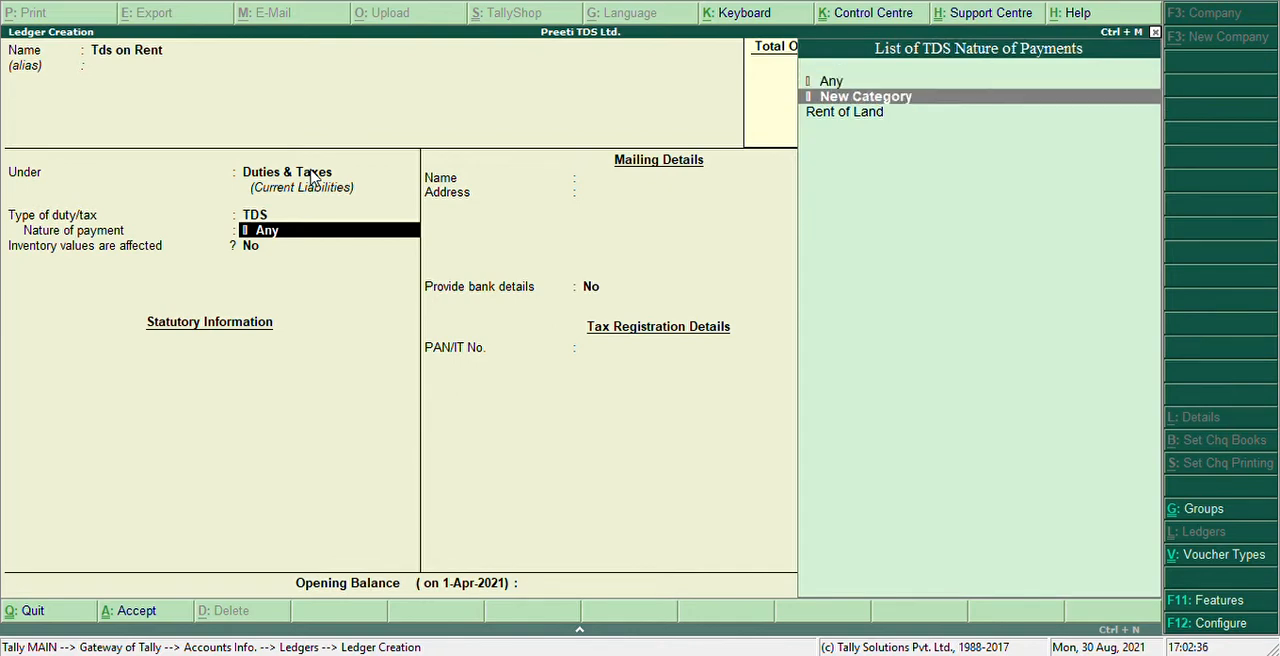
pyautogui.press('Down')
pyautogui.press('Return')
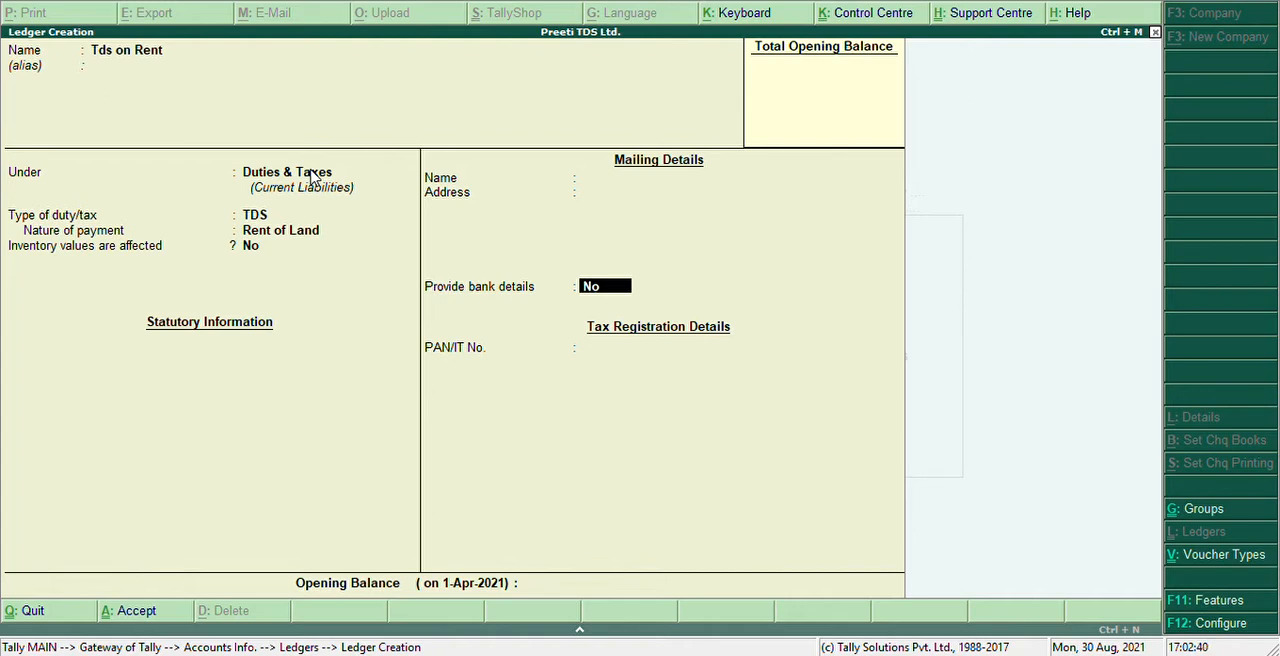
pyautogui.press('Return')
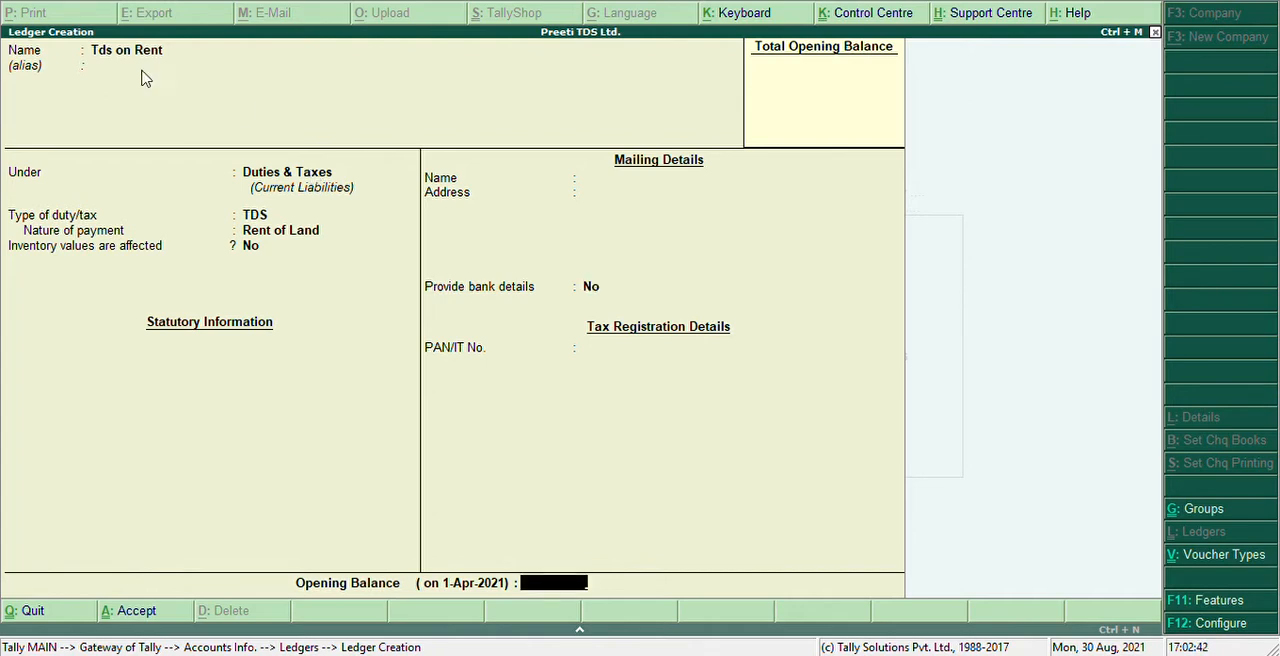
pyautogui.press('Return')
pyautogui.press('Return')
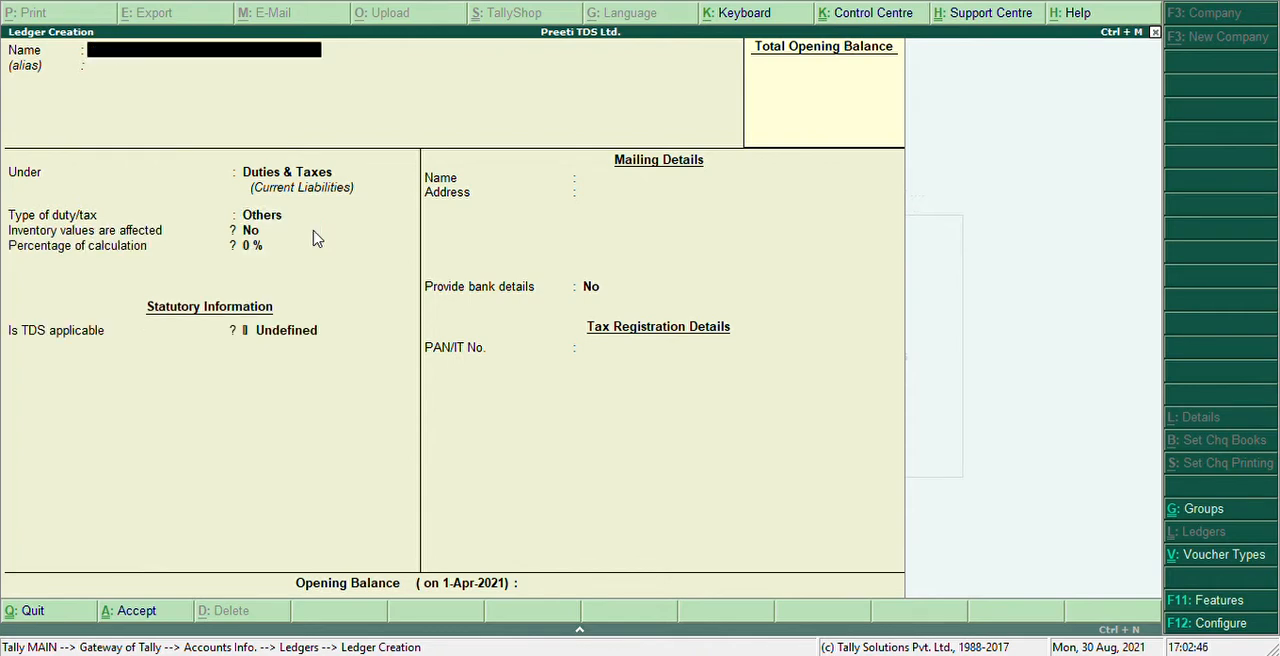
# Leave ledger creation and open accounting voucher entry for a journal
pyautogui.press('Escape')
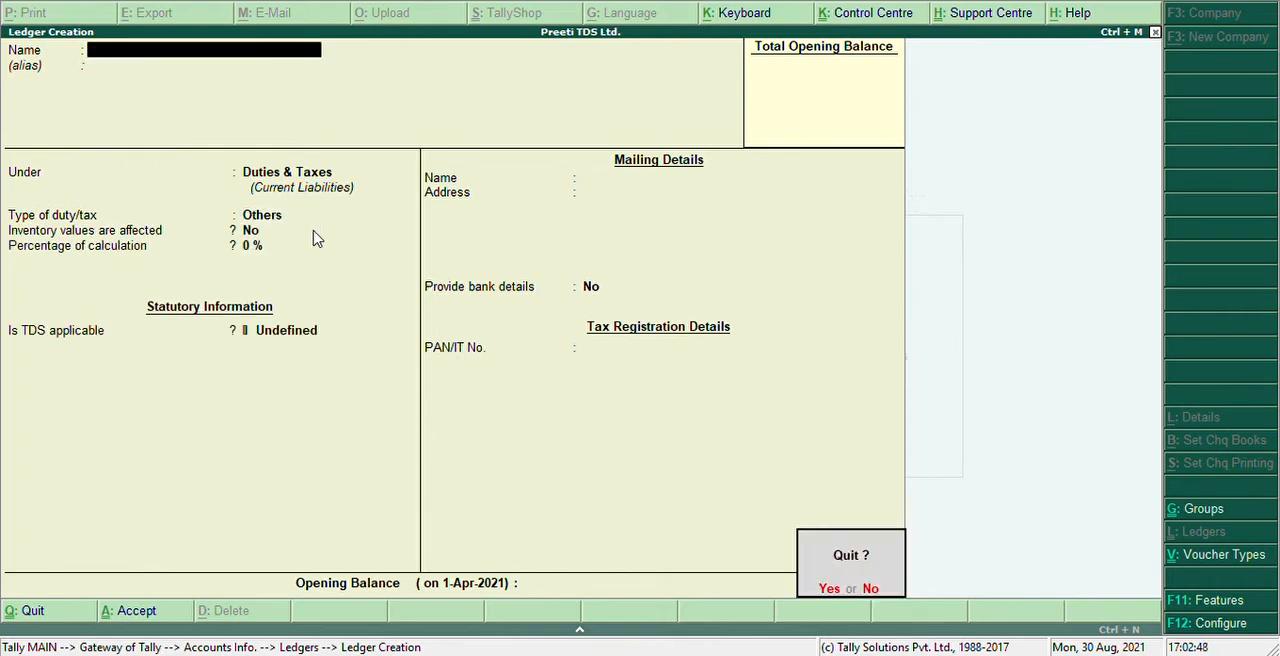
pyautogui.press('y')
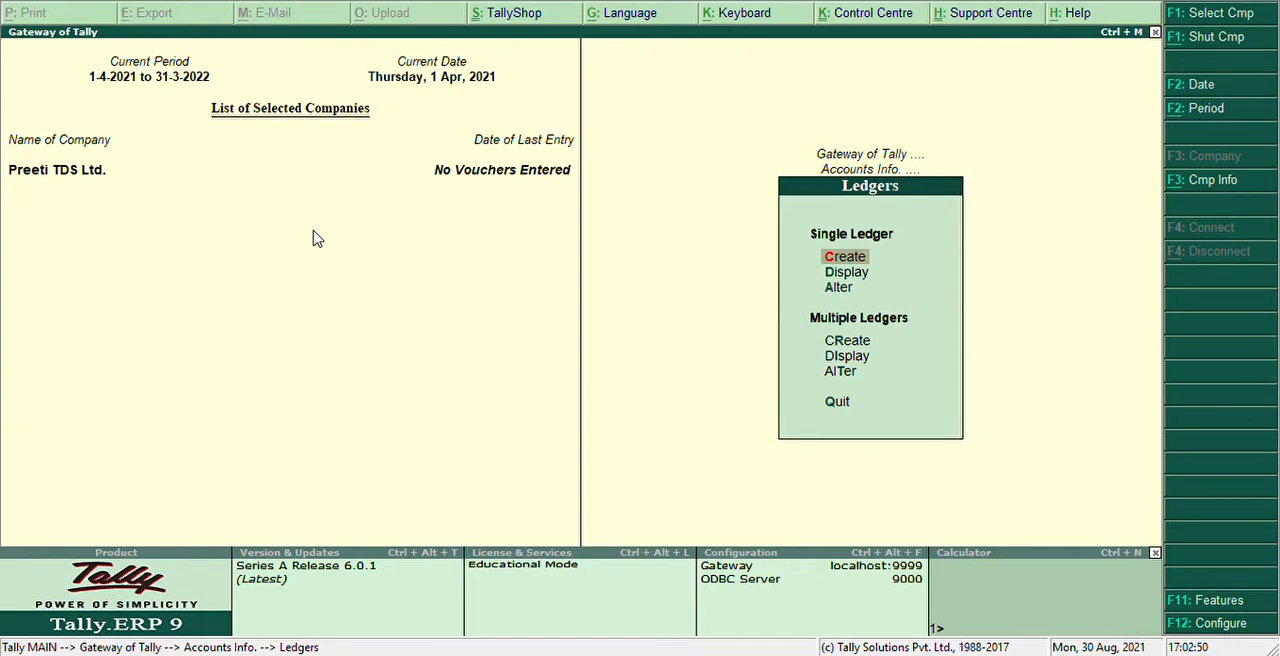
pyautogui.press('Escape')
pyautogui.press('Escape')
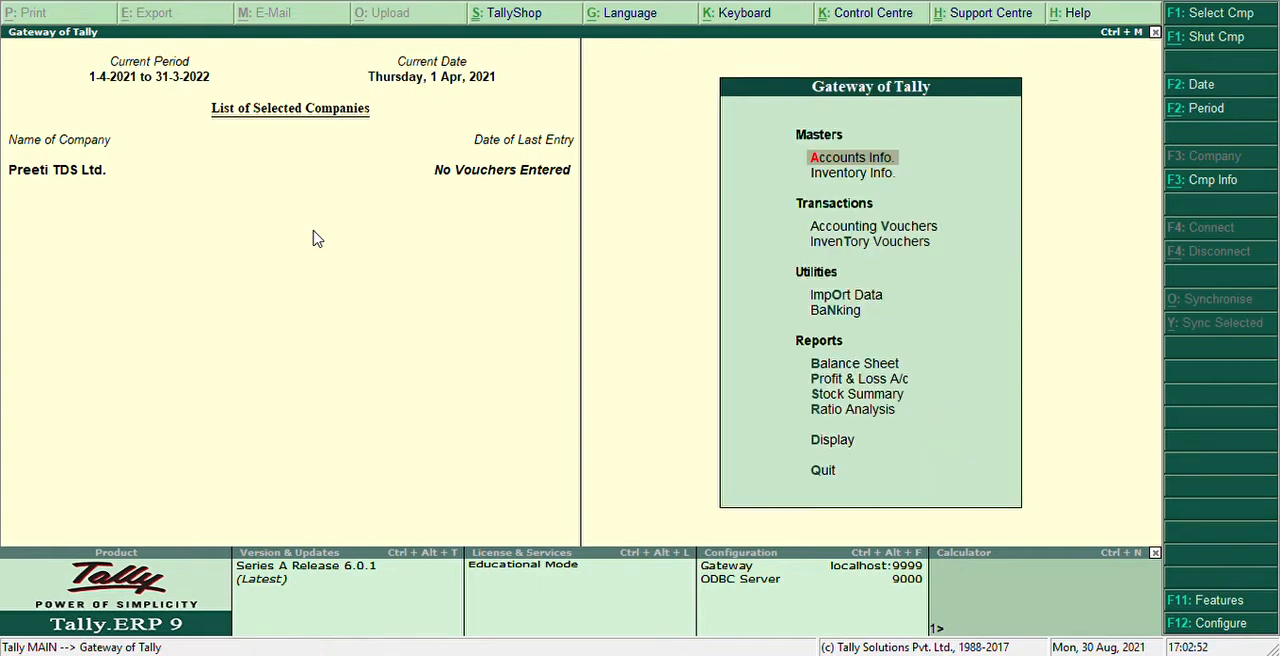
pyautogui.press('Down')
pyautogui.press('Down')
pyautogui.press('Return')
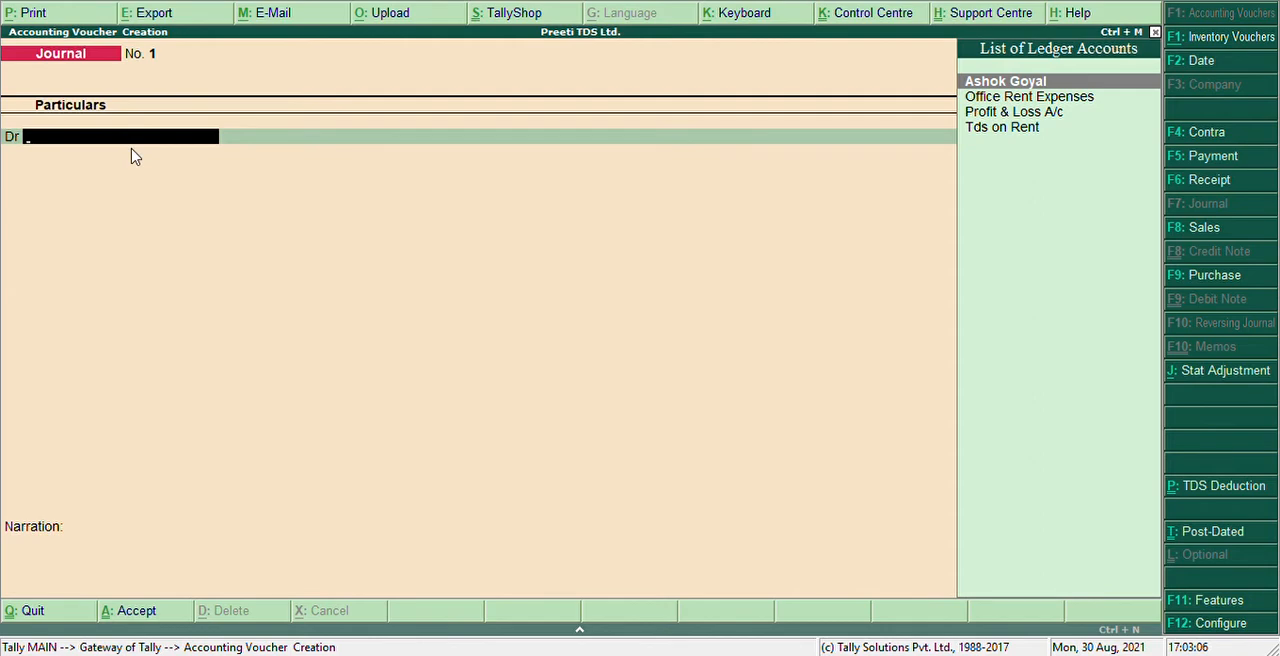
# Examine the journal voucher's configuration options, from date skipping to bank allocation settings
pyautogui.press('F12')
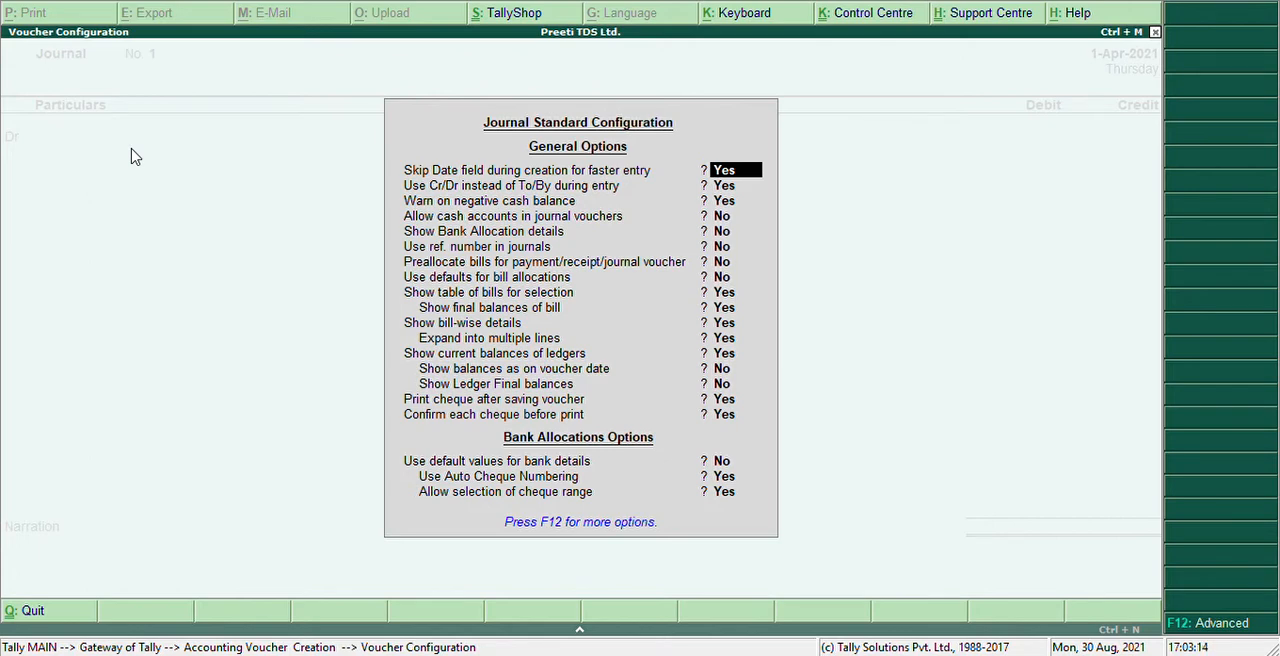
pyautogui.press('Down')
pyautogui.press('Down')
pyautogui.press('Down')
pyautogui.press('Down')
pyautogui.press('Down')
pyautogui.press('Down')
pyautogui.press('Down')
pyautogui.press('Down')
pyautogui.press('Down')
pyautogui.press('Down')
pyautogui.press('Down')
pyautogui.press('Down')
pyautogui.press('Down')
pyautogui.press('Down')
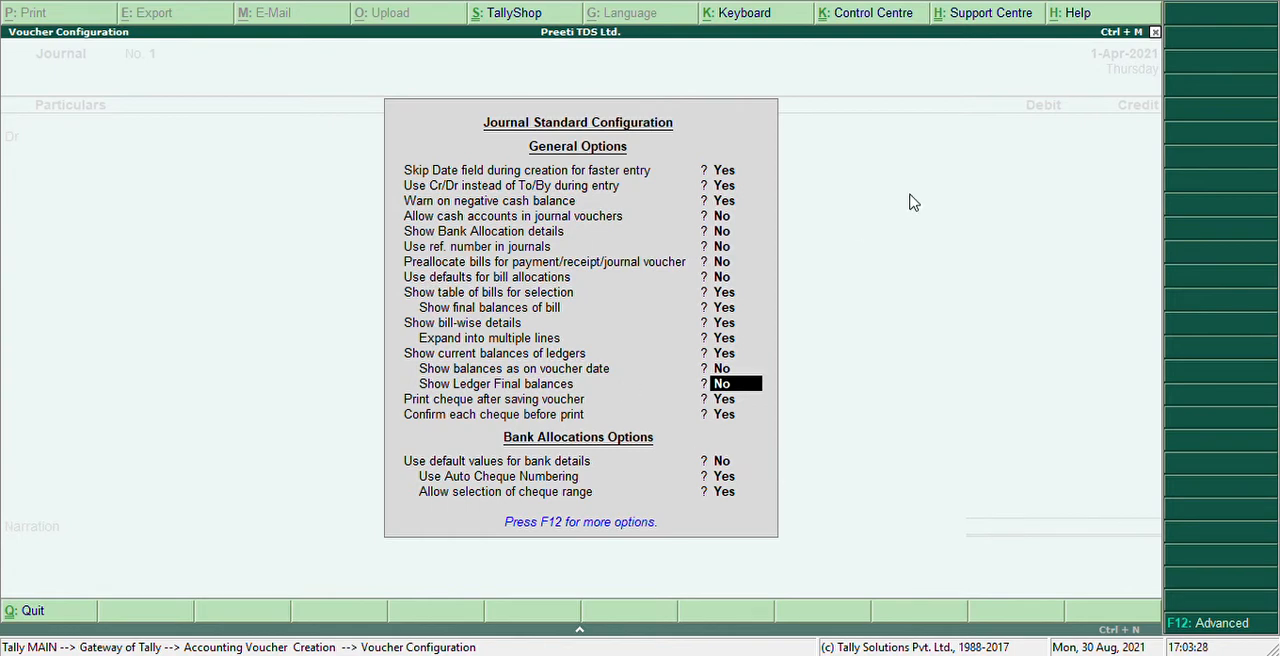
pyautogui.press('Down')
pyautogui.press('Down')
pyautogui.press('Down')
pyautogui.press('Down')
pyautogui.press('Down')
pyautogui.press('Return')
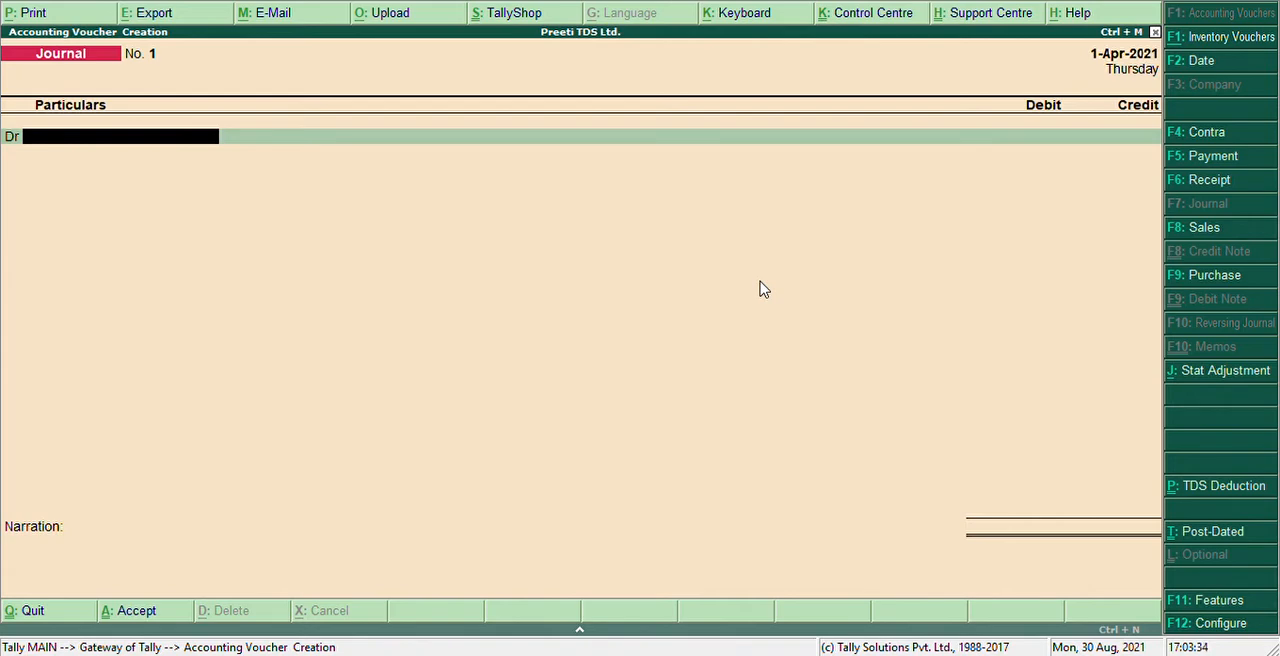
# Choose Office Rent Expenses as the debit ledger and begin its amount with the digit 1
pyautogui.write('Off')
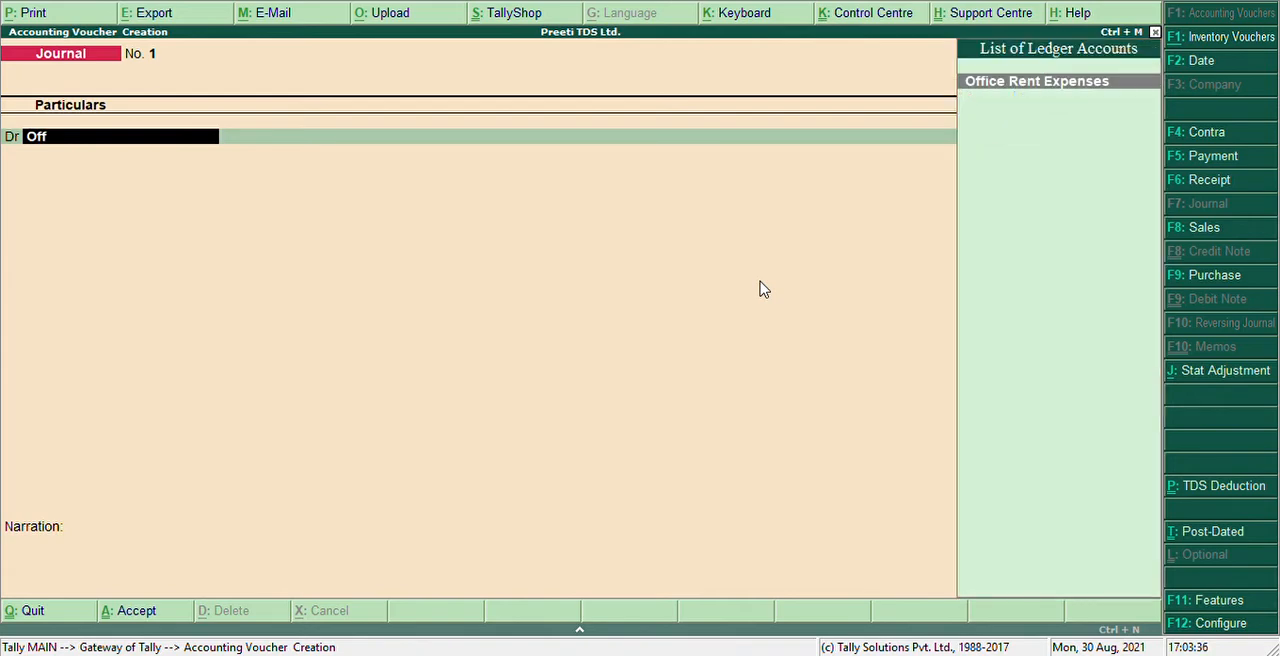
pyautogui.press('Return')
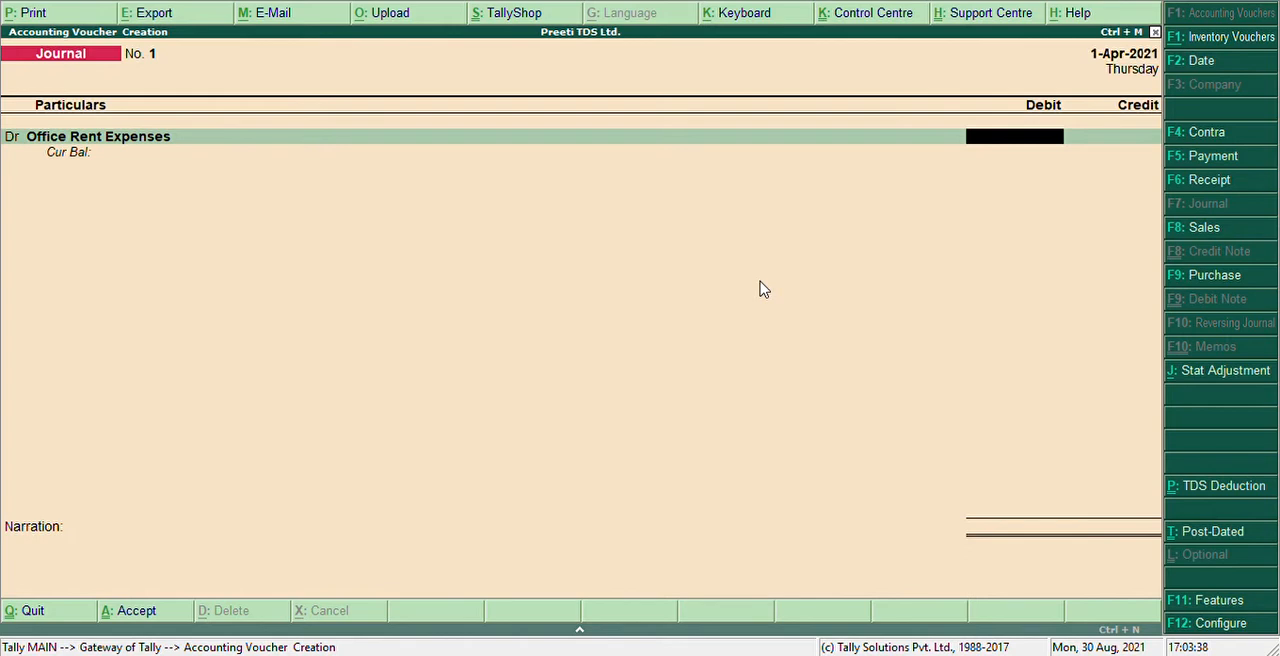
pyautogui.write('1')
# Check the journal configuration options again without changing any of them
pyautogui.press('F12')
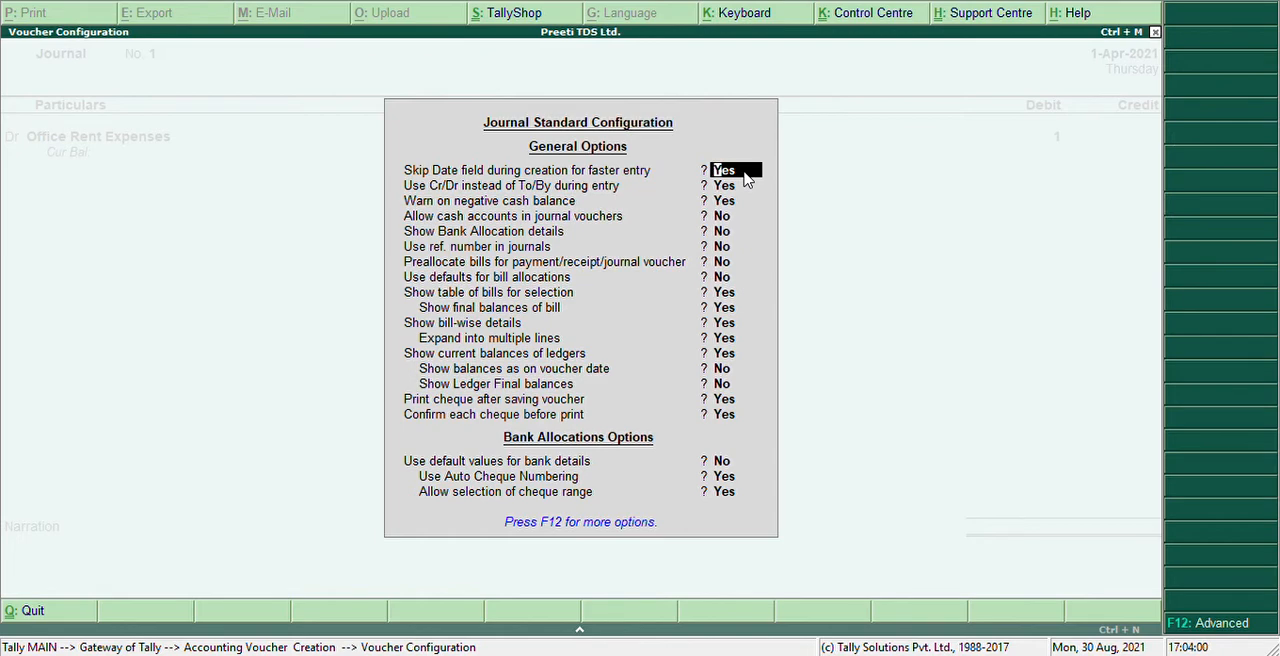
pyautogui.press('Down')
pyautogui.press('Down')
pyautogui.press('Down')
pyautogui.press('Down')
pyautogui.press('Down')
pyautogui.press('Down')
pyautogui.press('Down')
pyautogui.press('Down')
pyautogui.press('Down')
pyautogui.press('Down')
pyautogui.press('Down')
pyautogui.press('Down')
pyautogui.press('Down')
pyautogui.press('Down')
pyautogui.press('Down')
pyautogui.press('Down')
pyautogui.press('Down')
pyautogui.press('Down')
pyautogui.press('Down')
pyautogui.press('Return')
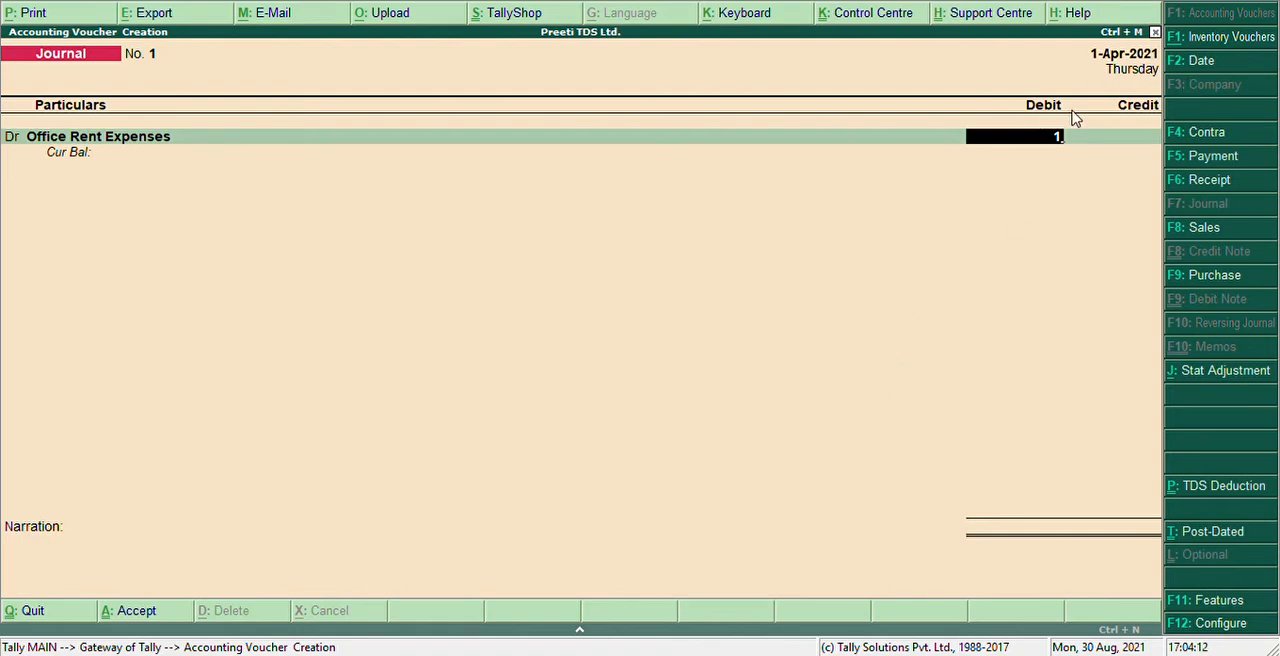
# Complete the rent debit as 1,00,000 and credit the landlord's creditor ledger with 90,000
pyautogui.write('00000')
pyautogui.press('Return')
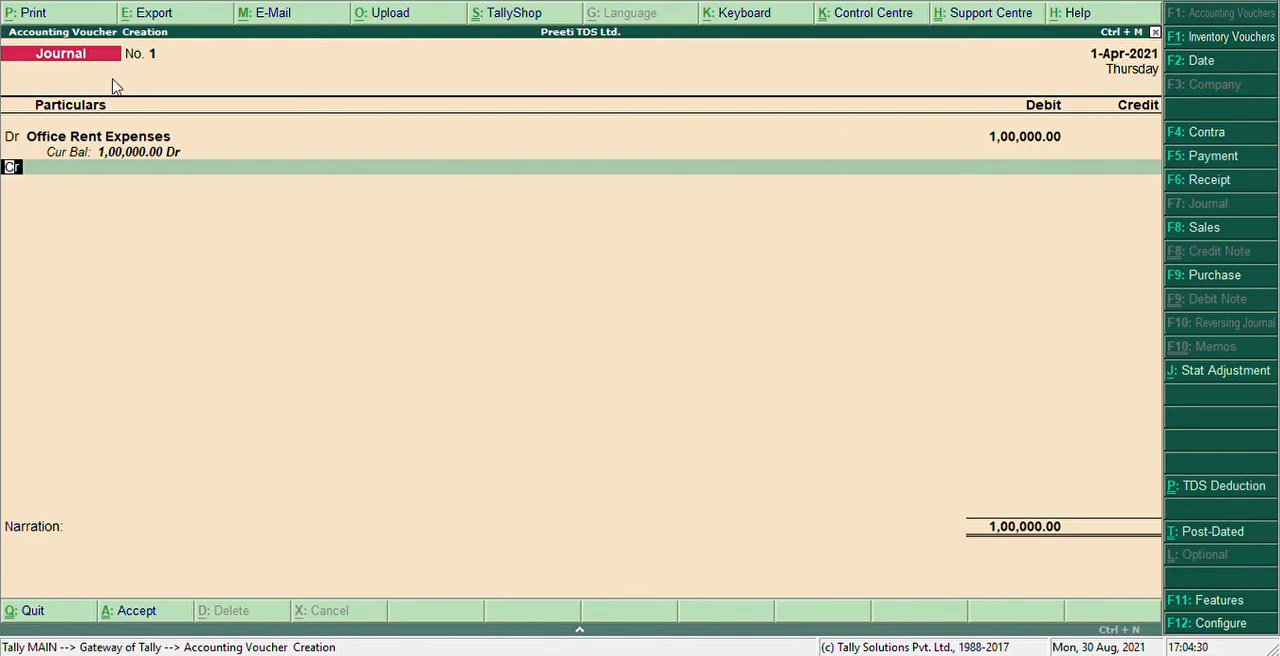
pyautogui.press('Return')
pyautogui.write('As')
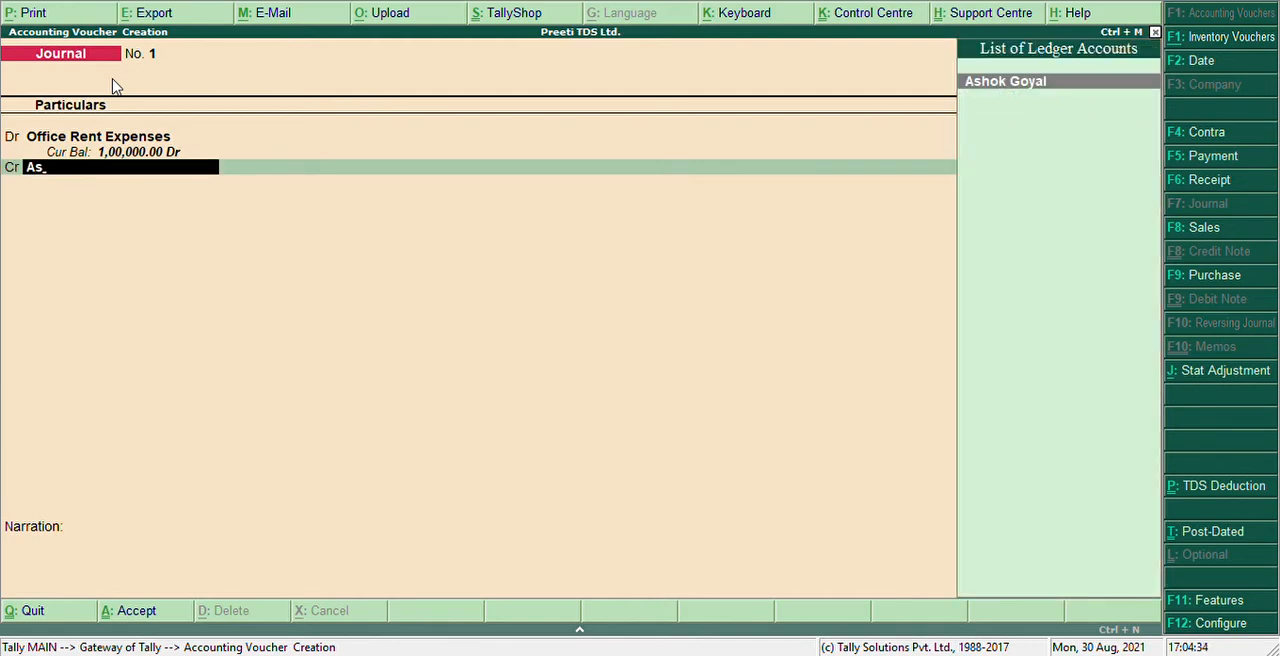
pyautogui.press('Return')
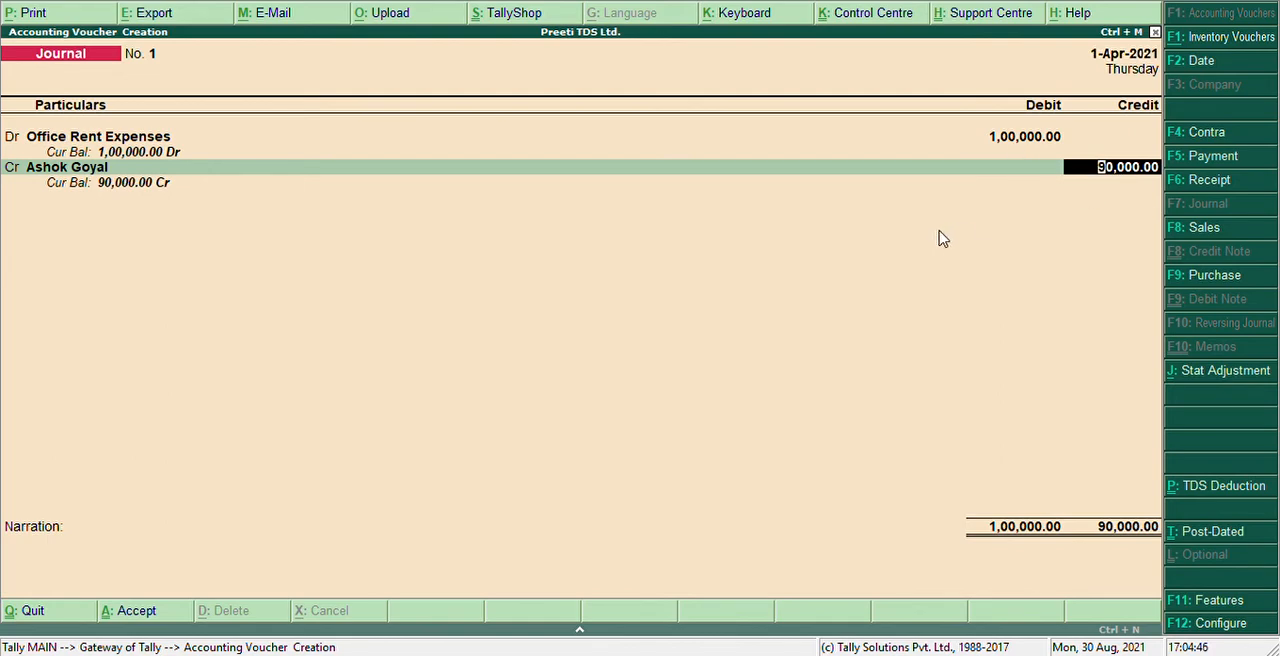
pyautogui.press('Return')
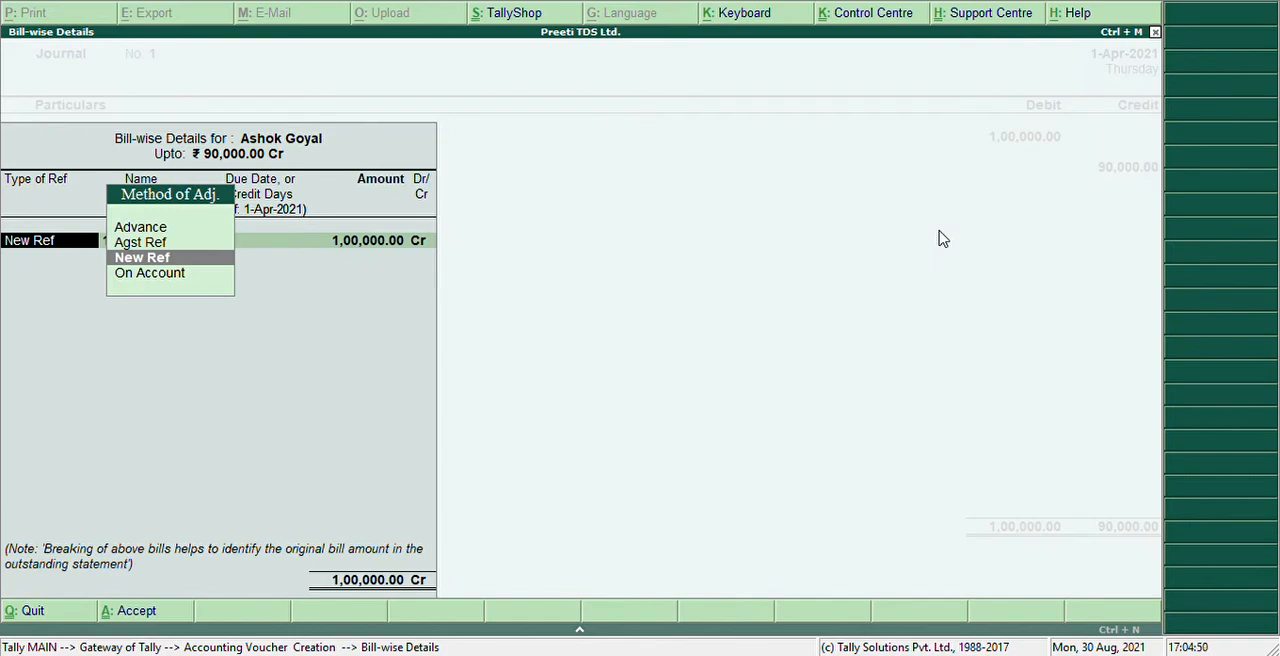
# Allocate 1,00,000 Cr to a New Ref bill named 1 in the creditor's bill-wise details
pyautogui.press('Return')
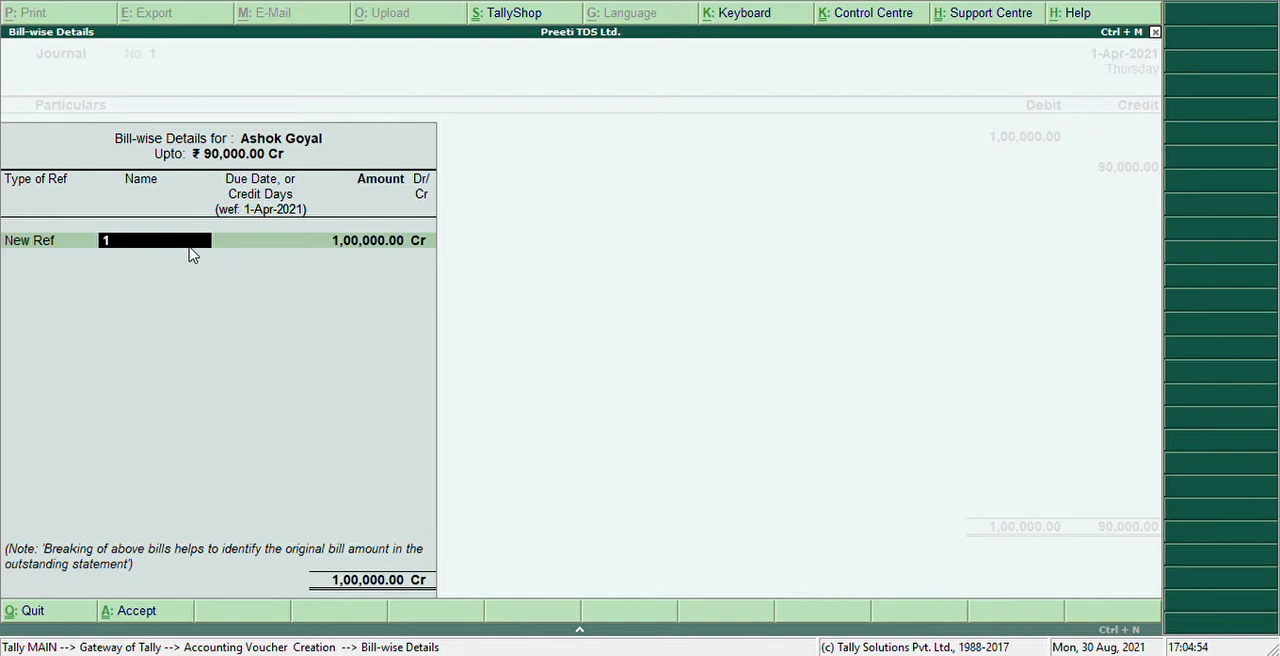
pyautogui.press('Return')
pyautogui.press('Return')
pyautogui.press('Return')
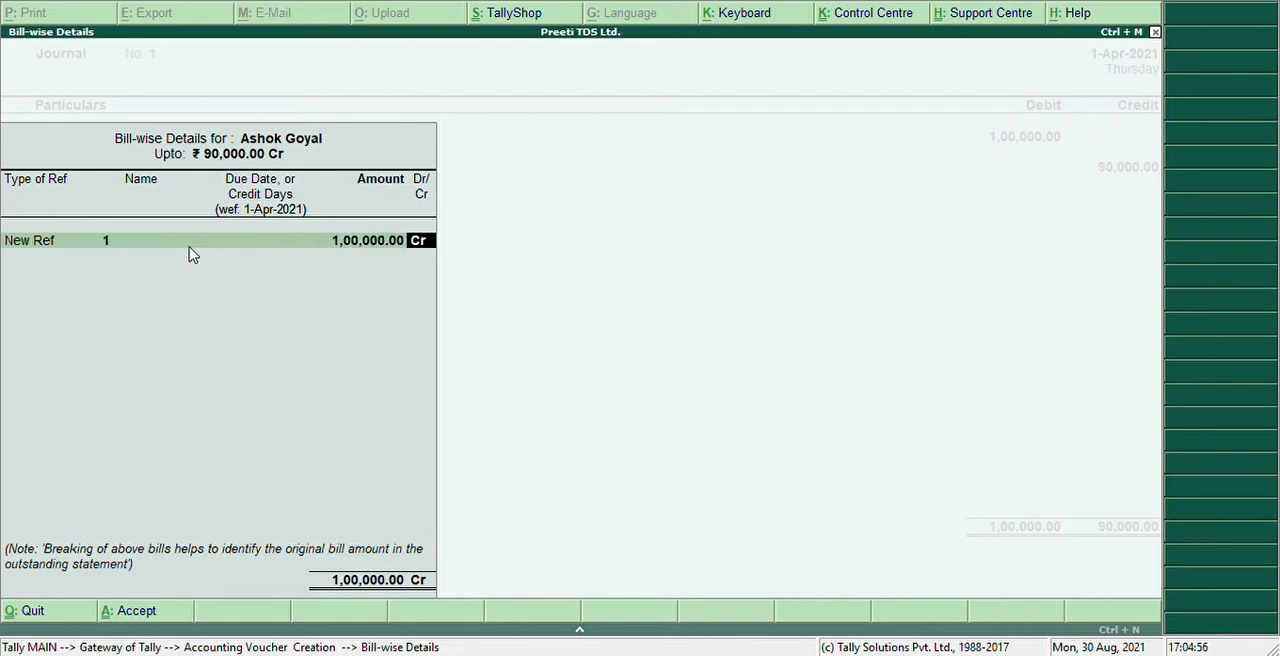
pyautogui.press('Return')
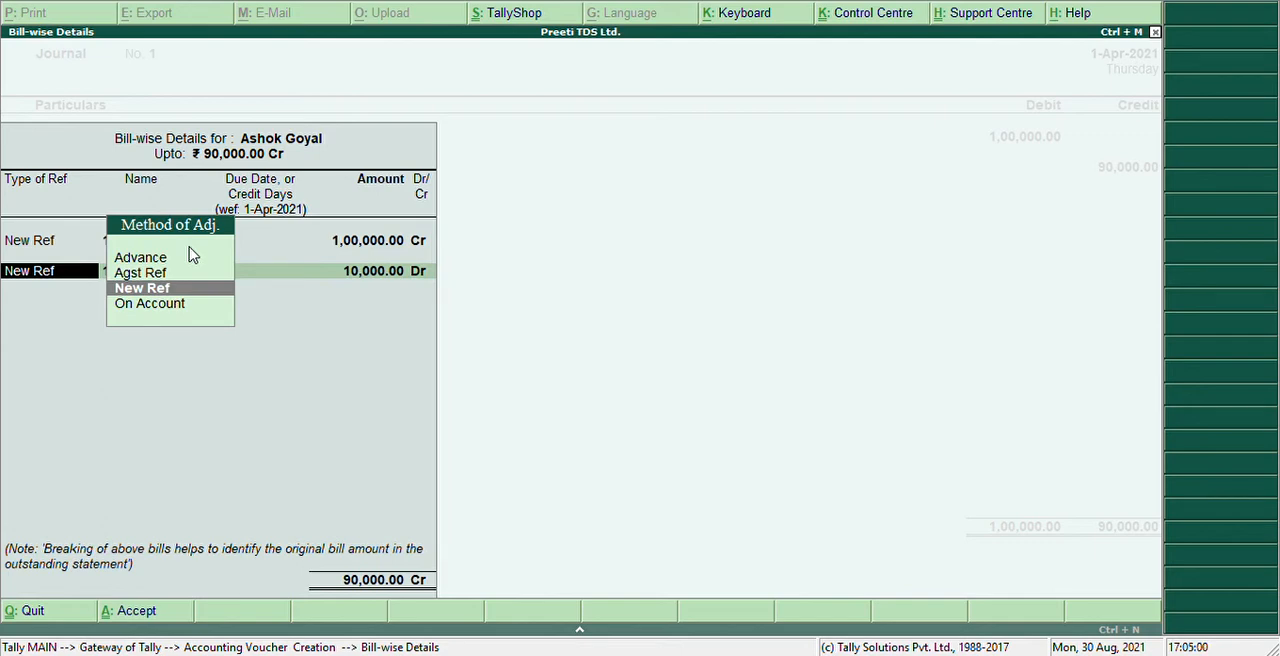
# Allocate 10,000 Dr to a second New Ref named Tds and complete the bill-wise details
pyautogui.press('Return')
pyautogui.write('Tds')
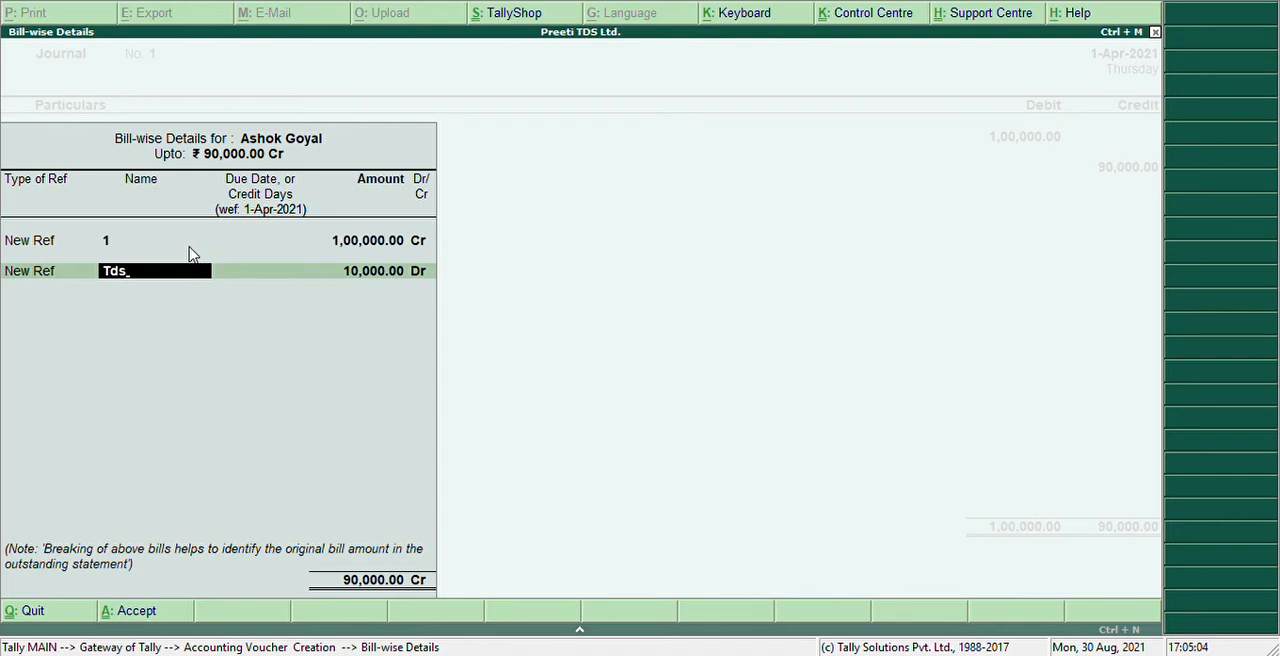
pyautogui.press('Return')
pyautogui.press('Return')
pyautogui.press('Return')
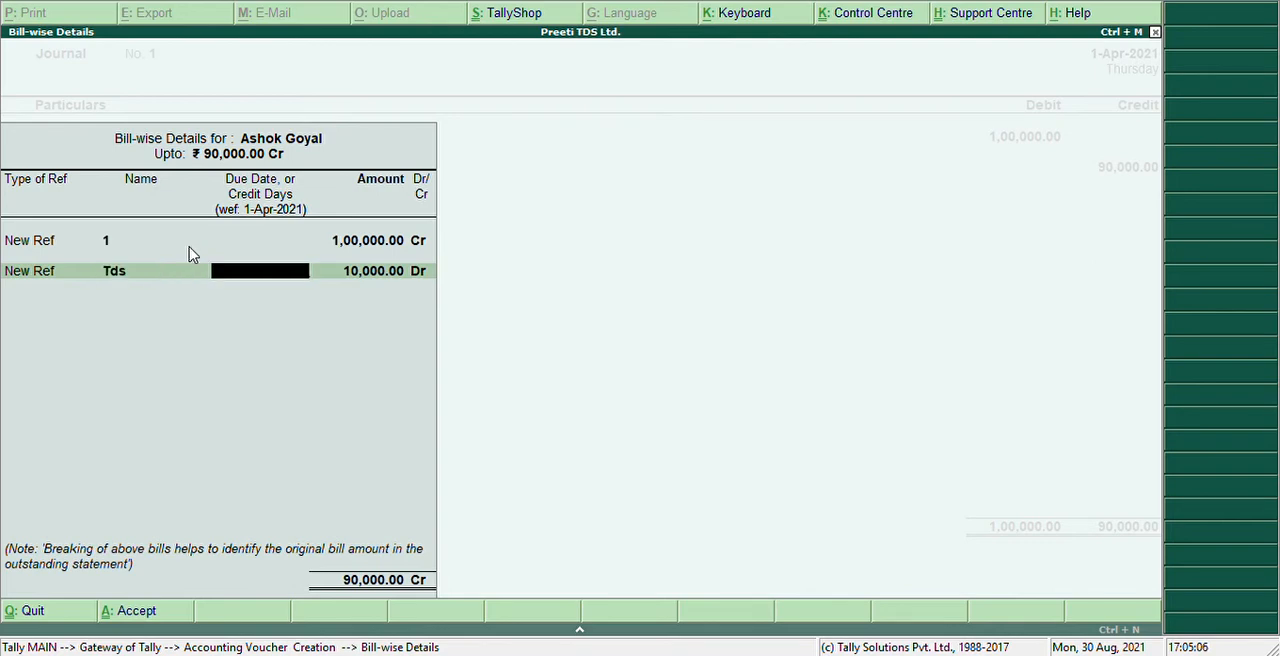
pyautogui.press('Return')
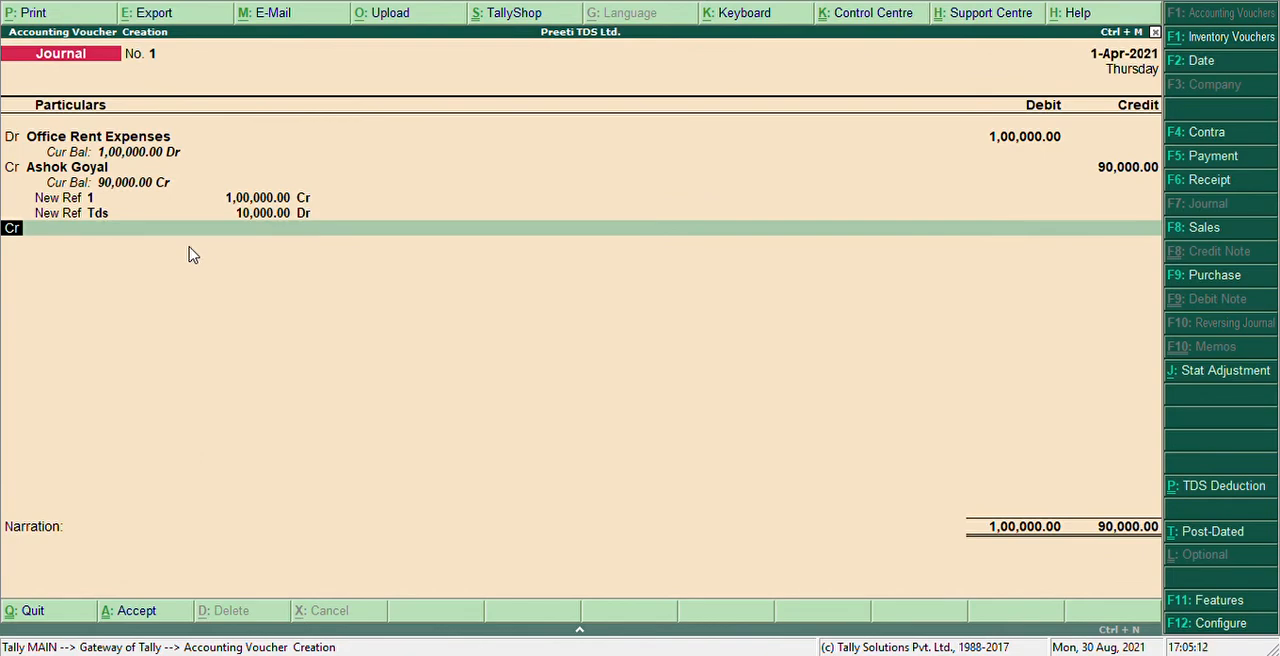
# Credit Tds on Rent with 10,000 and save the journal voucher without a narration
pyautogui.press('Return')
pyautogui.write('T')
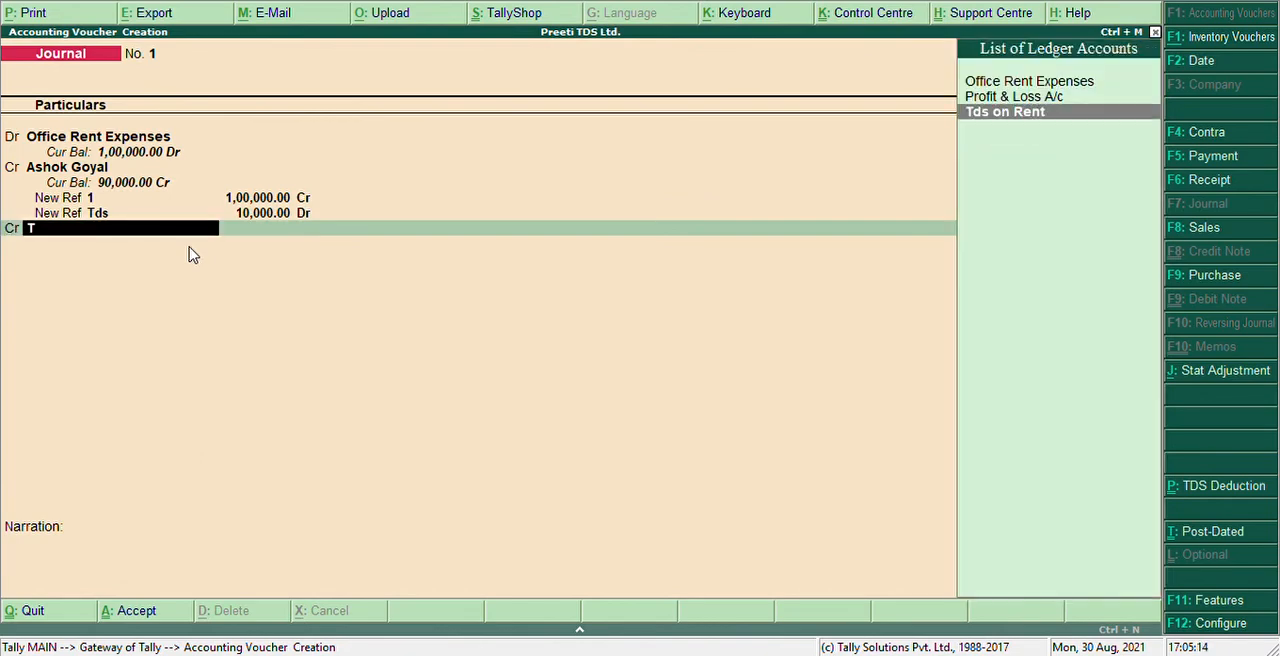
pyautogui.write('ds')
pyautogui.press('Return')
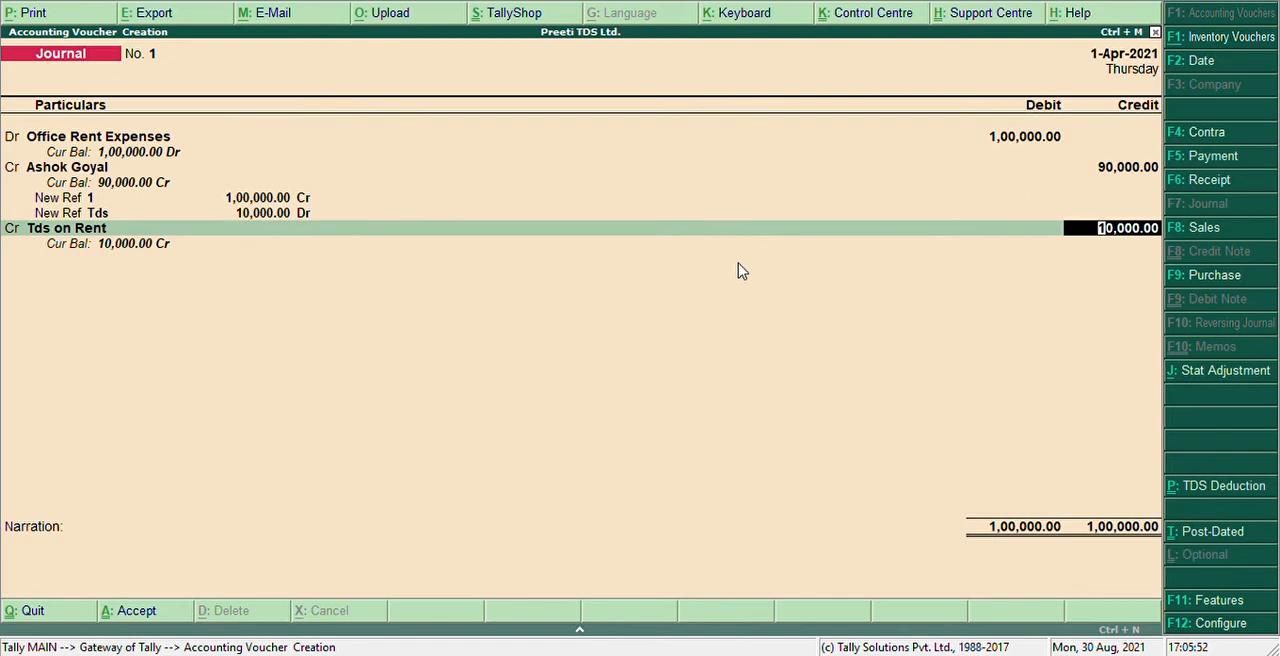
pyautogui.press('Return')
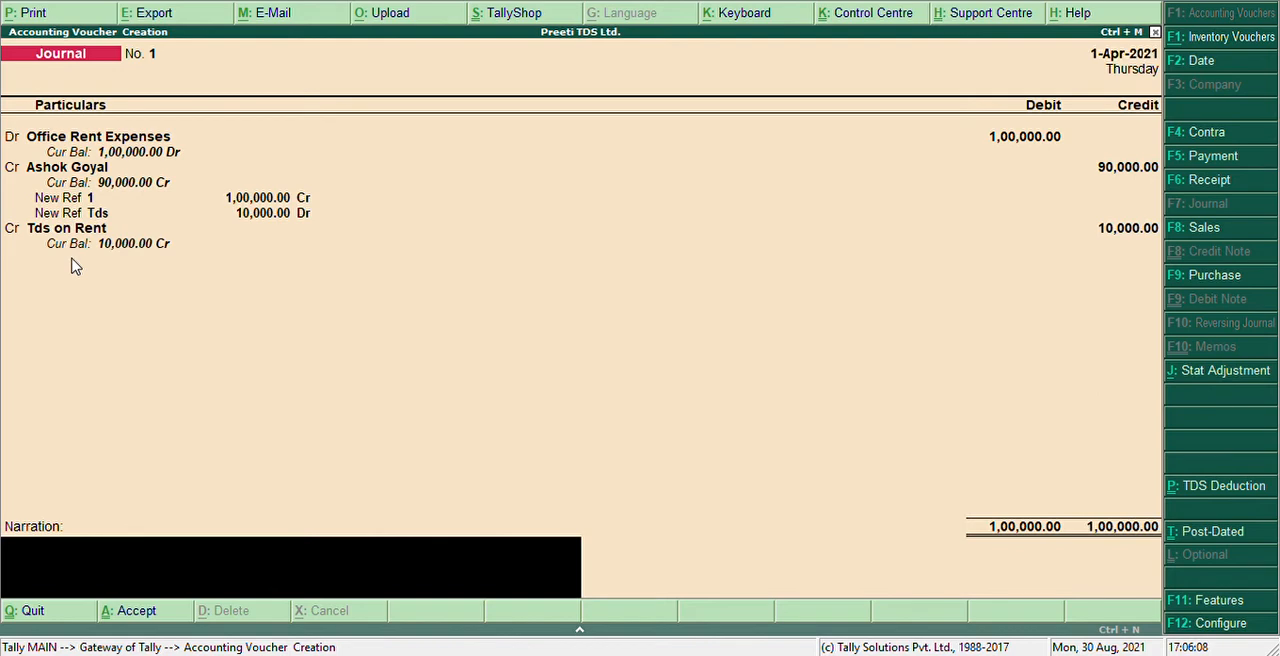
pyautogui.press('Return')
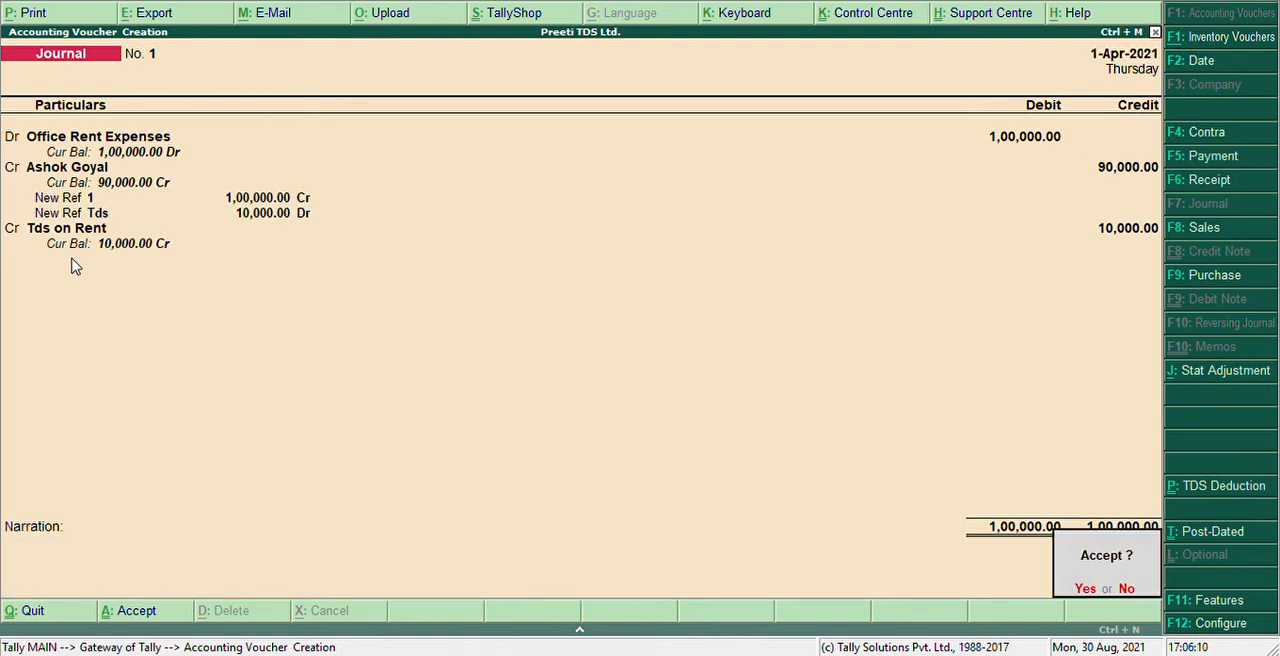
pyautogui.click(72, 266)
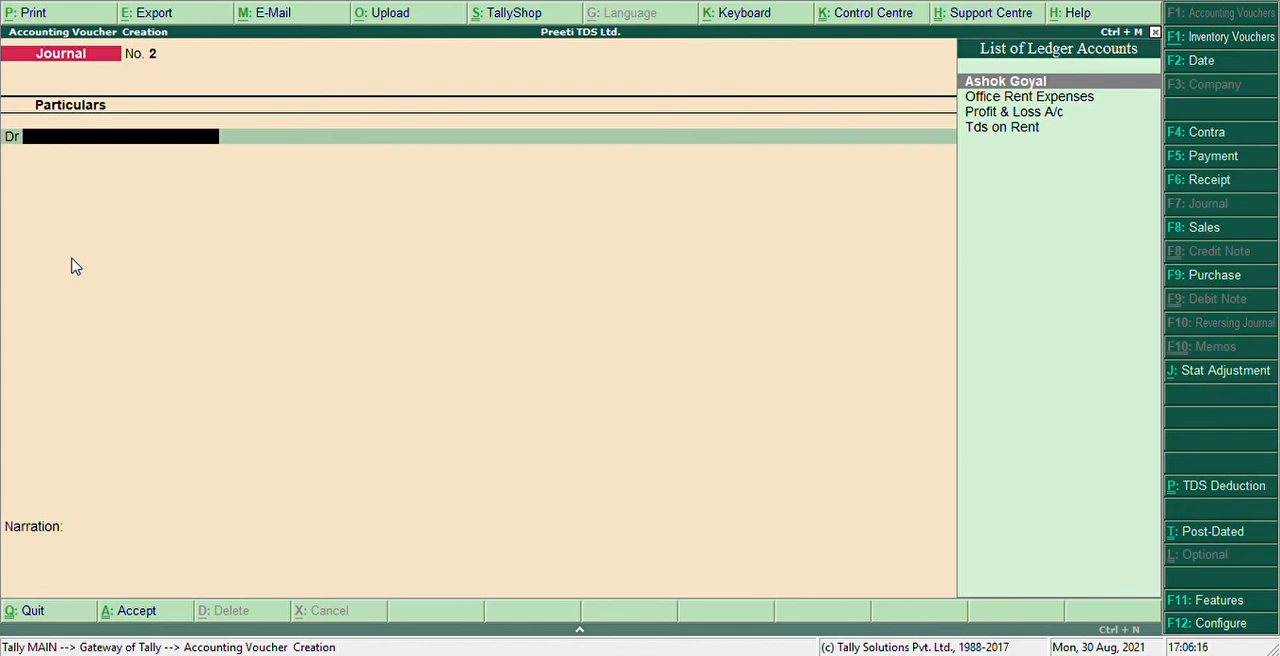
# Start a payment voucher and, from its account field, create a ledger named Bank under the Bank Accounts group
pyautogui.press('F5')
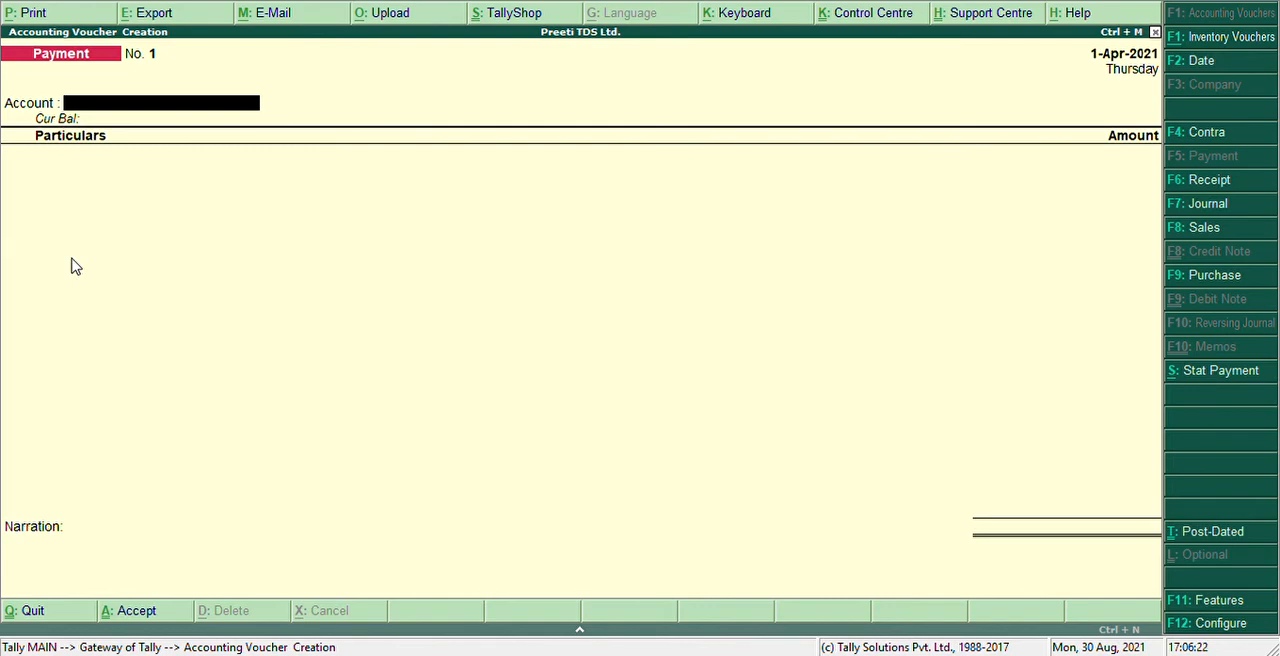
pyautogui.hotkey('alt', 'c')
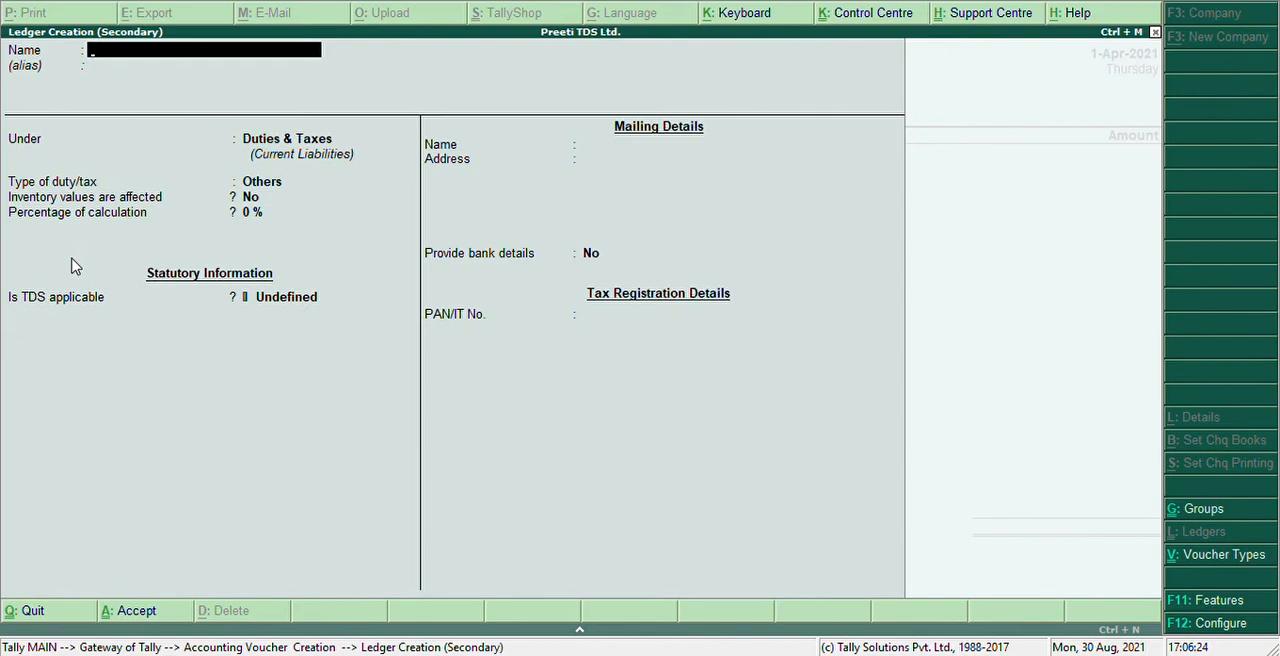
pyautogui.write('Bank')
pyautogui.press('Return')
pyautogui.press('Return')
pyautogui.write('Ban')
pyautogui.press('Down')
pyautogui.press('Up')
pyautogui.press('Return')
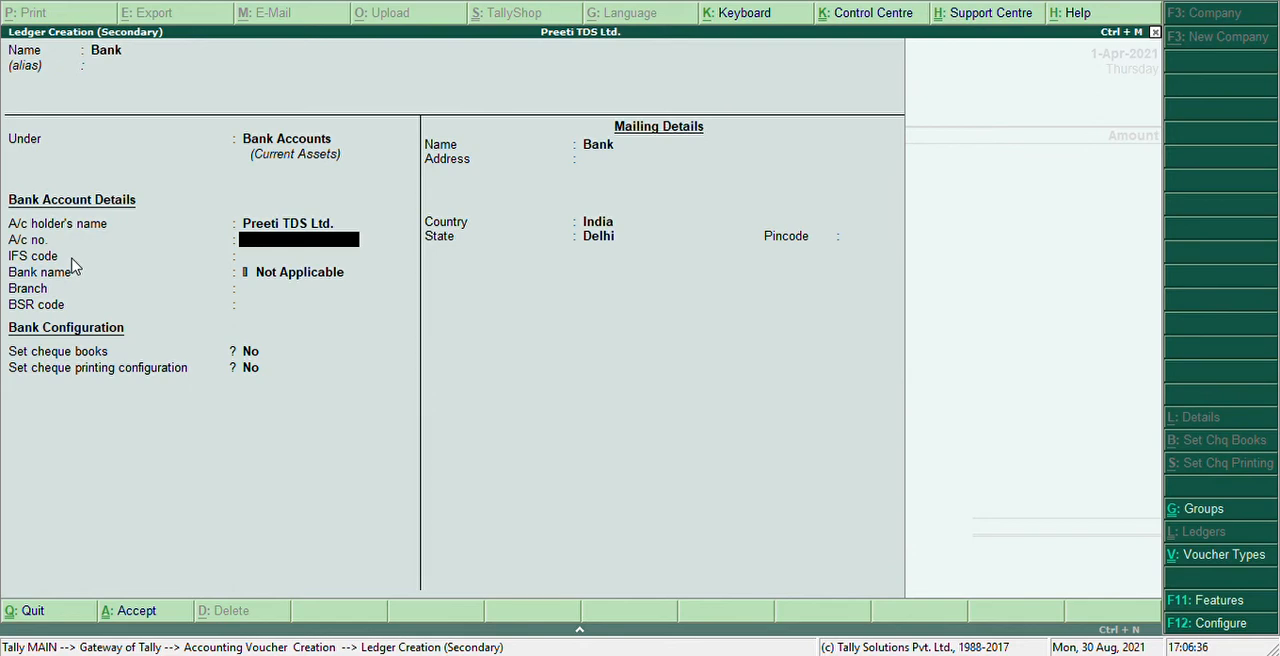
# Leave the Bank ledger's account, configuration and mailing details at their defaults and save it as the payment account
pyautogui.press('Return')
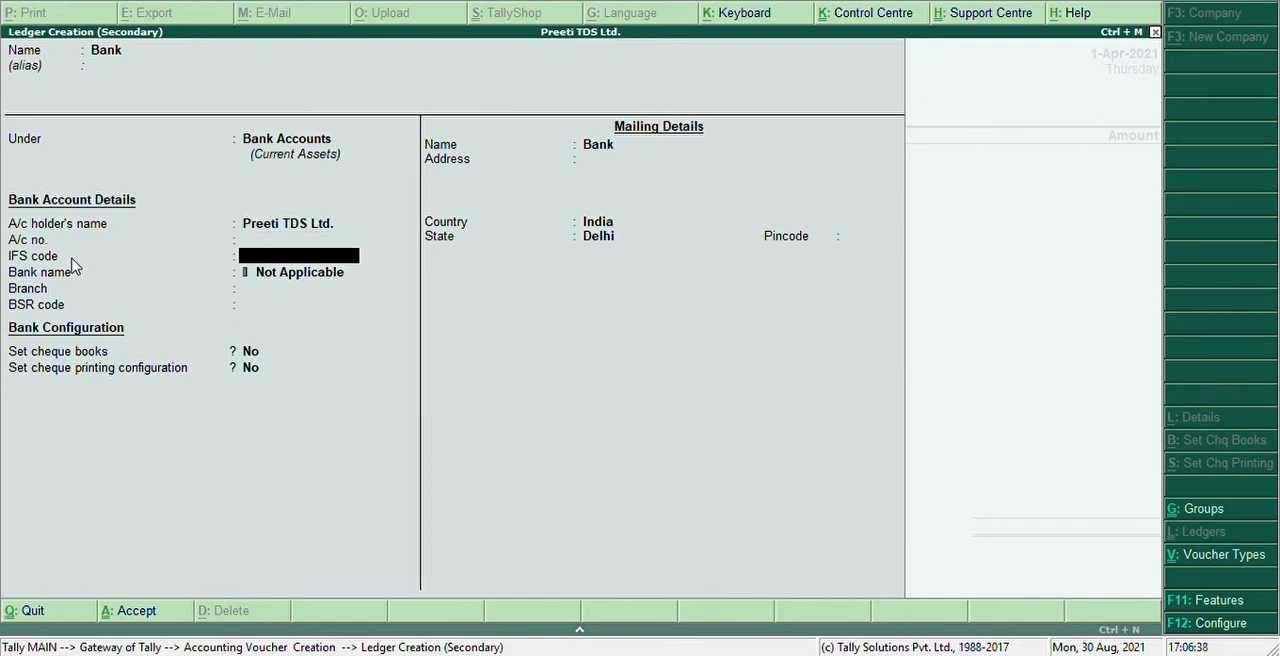
pyautogui.press('Return')
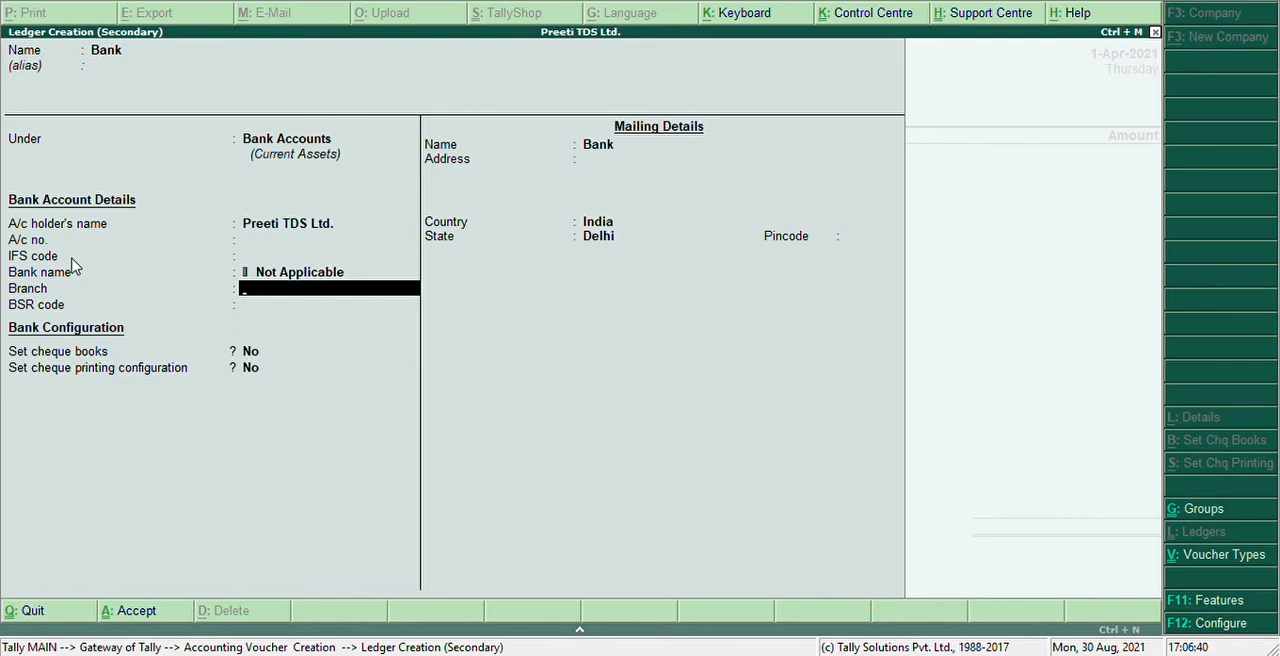
pyautogui.press('Return')
pyautogui.press('Return')
pyautogui.press('Return')
pyautogui.press('Return')
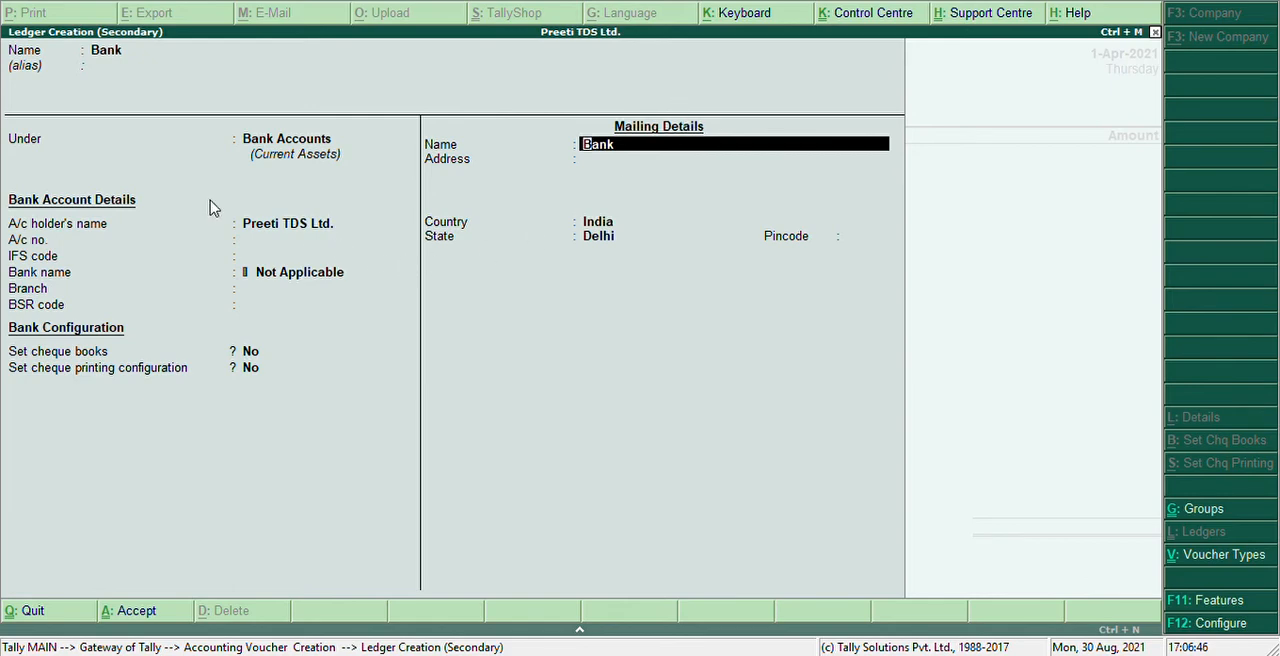
pyautogui.press('Return')
pyautogui.press('Return')
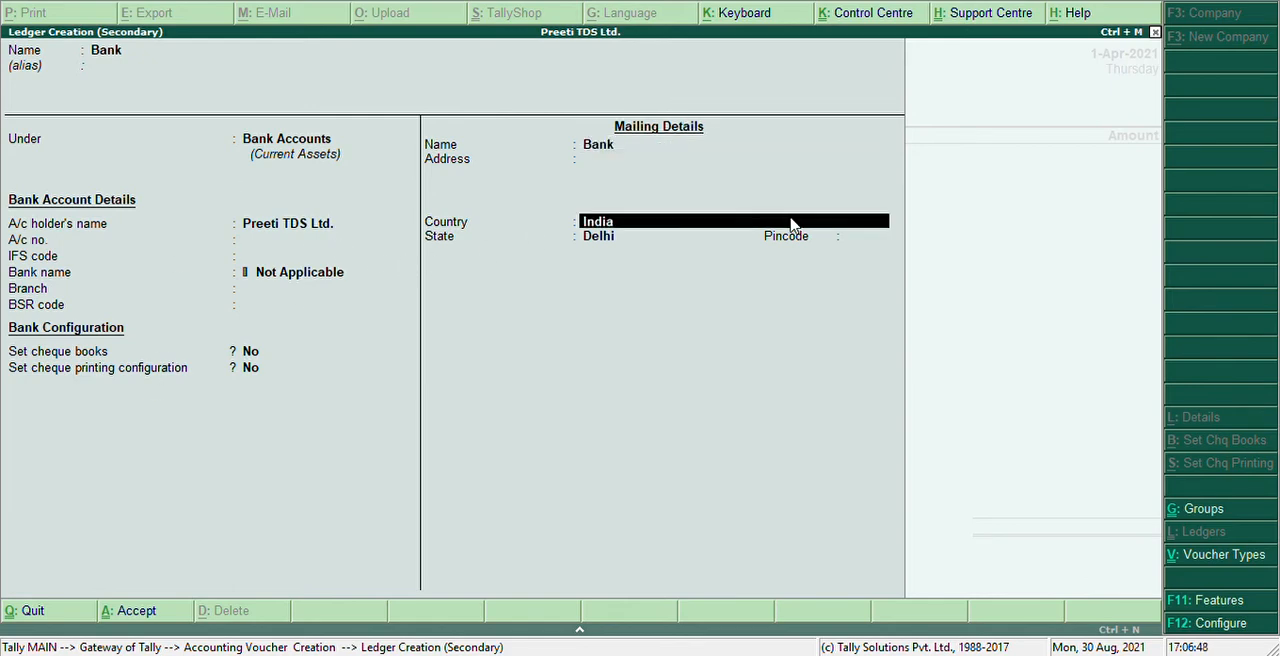
pyautogui.press('Return')
pyautogui.press('Return')
pyautogui.press('Return')
pyautogui.press('Return')
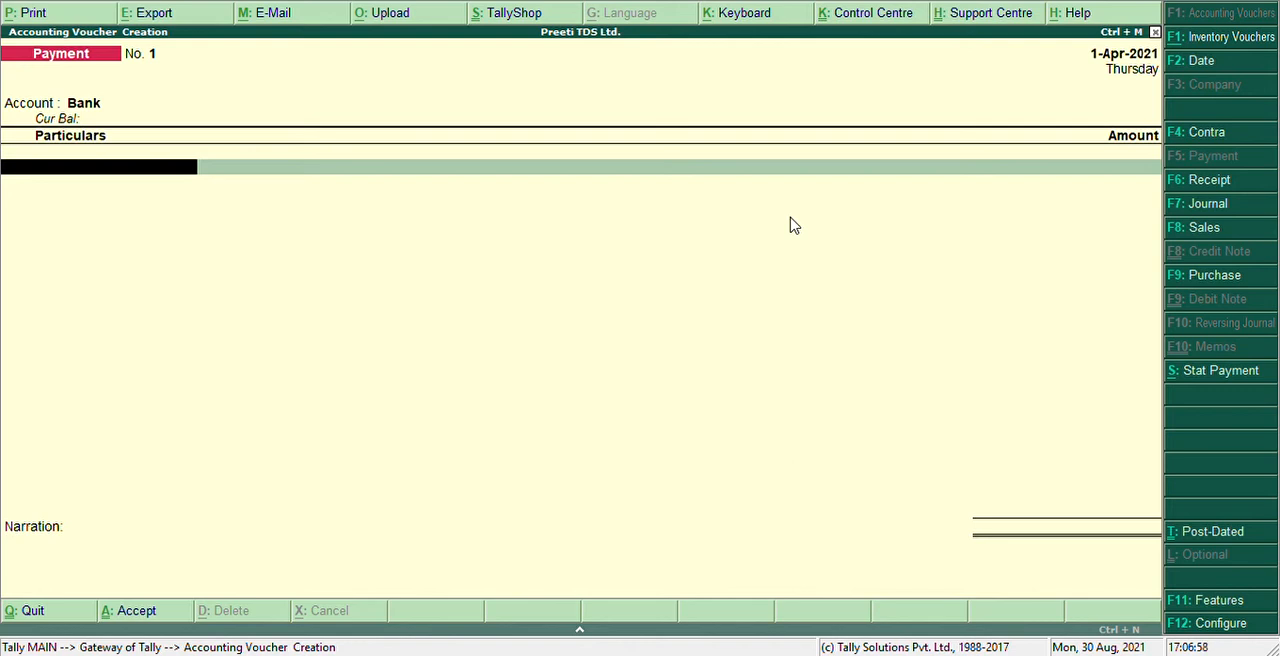
# Enter the landlord's creditor ledger in the payment voucher with an amount of 90,000
pyautogui.write('As')
pyautogui.press('Return')
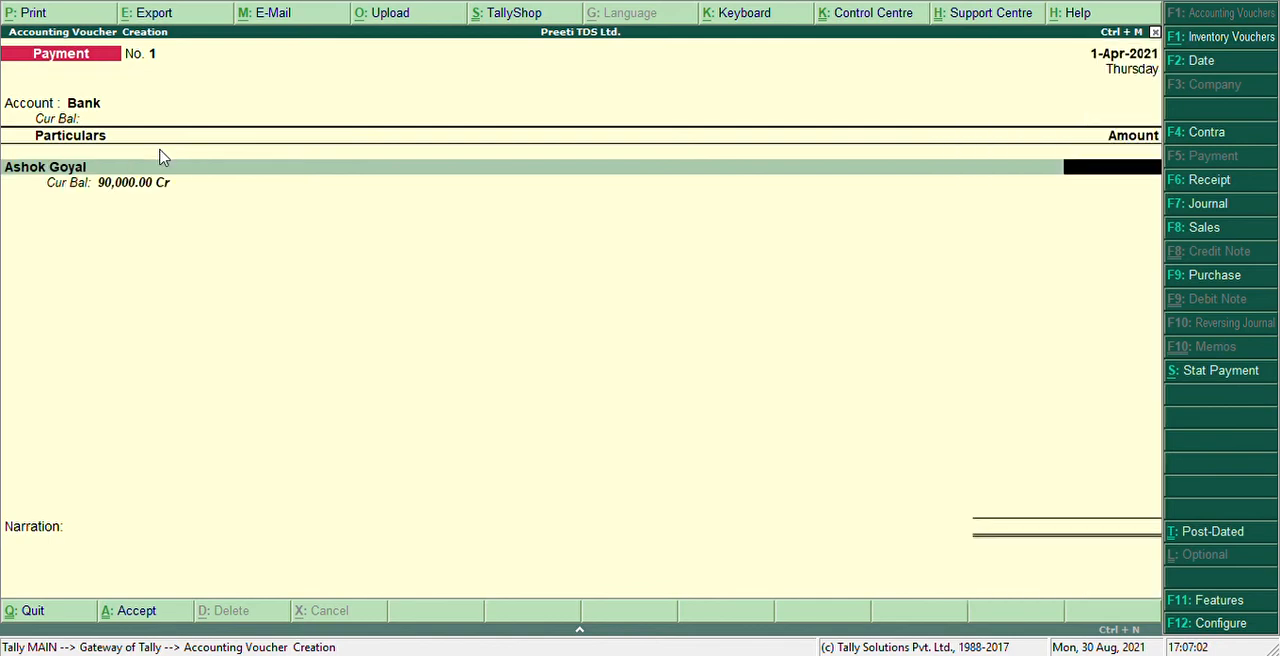
pyautogui.write('90000')
pyautogui.press('Return')
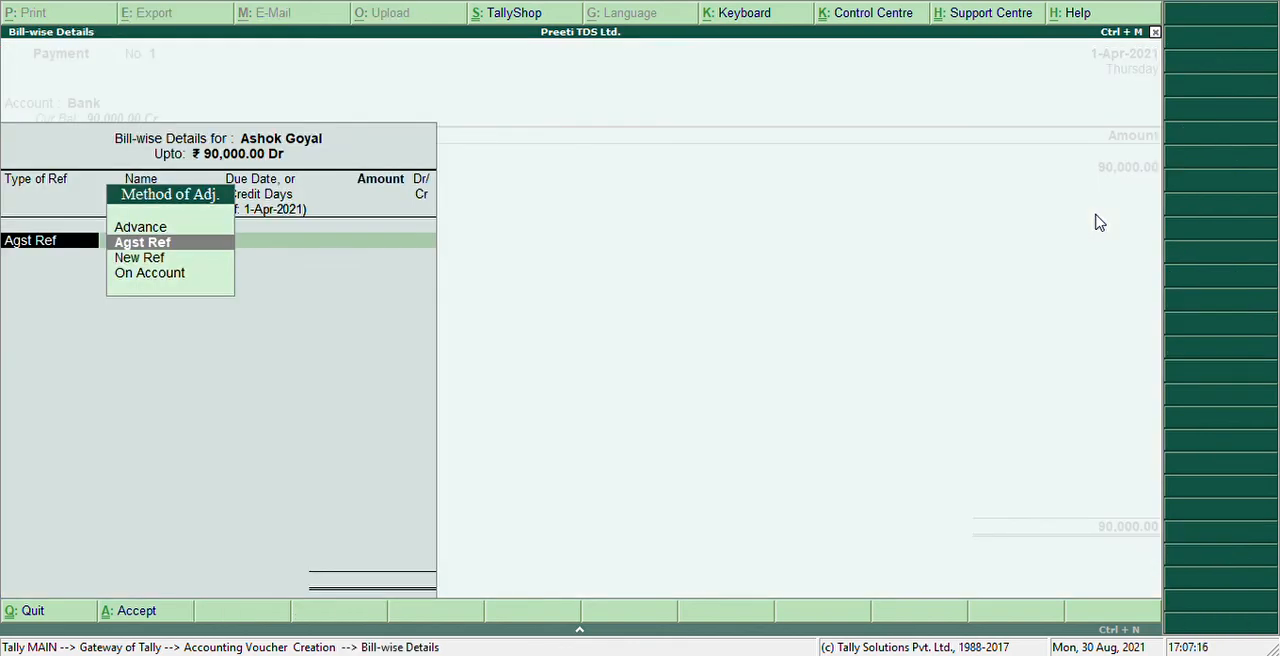
# Allocate 90,000 Dr as Agst Ref to bill 1 in the creditor's bill-wise details
pyautogui.press('Return')
pyautogui.press('Return')
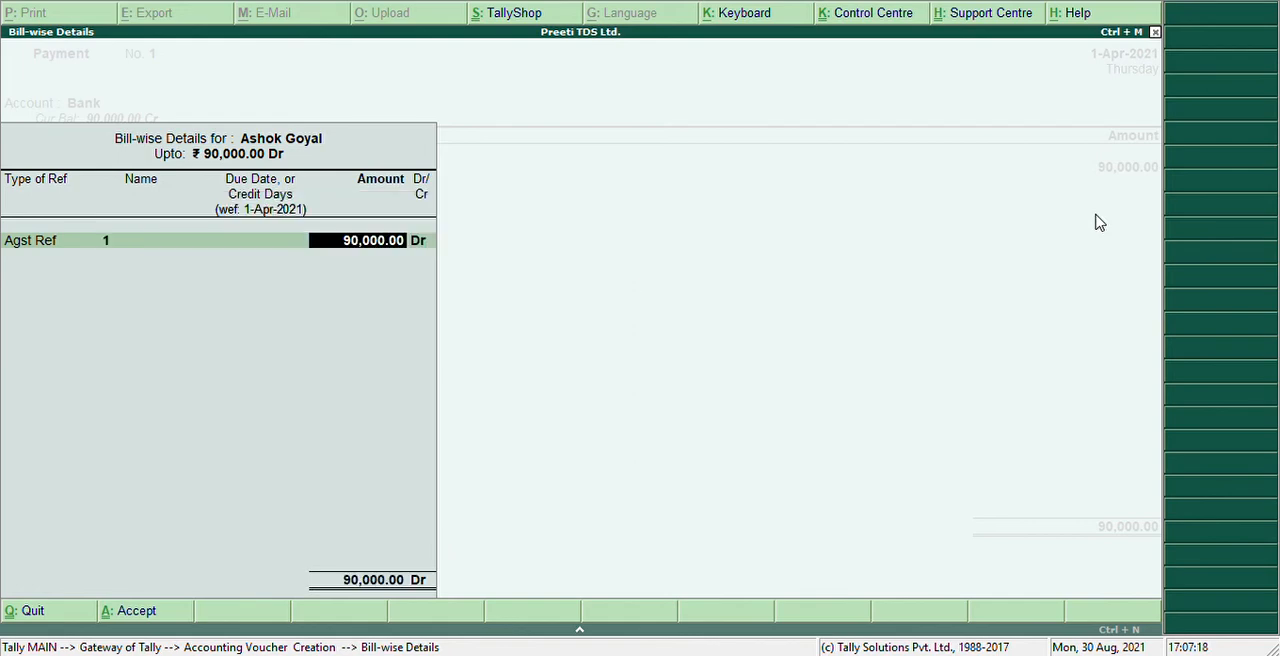
pyautogui.press('Return')
pyautogui.press('Return')
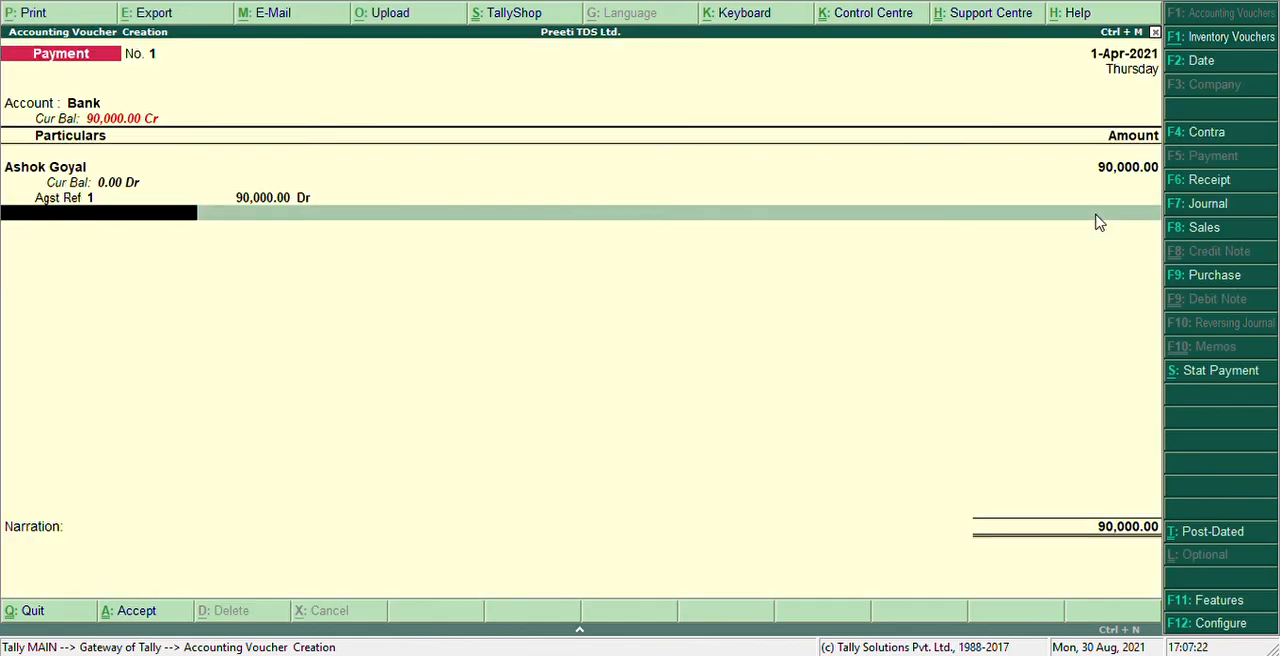
# Finish the landlord's payment entries and save payment voucher No. 1 without a narration
pyautogui.press('Return')
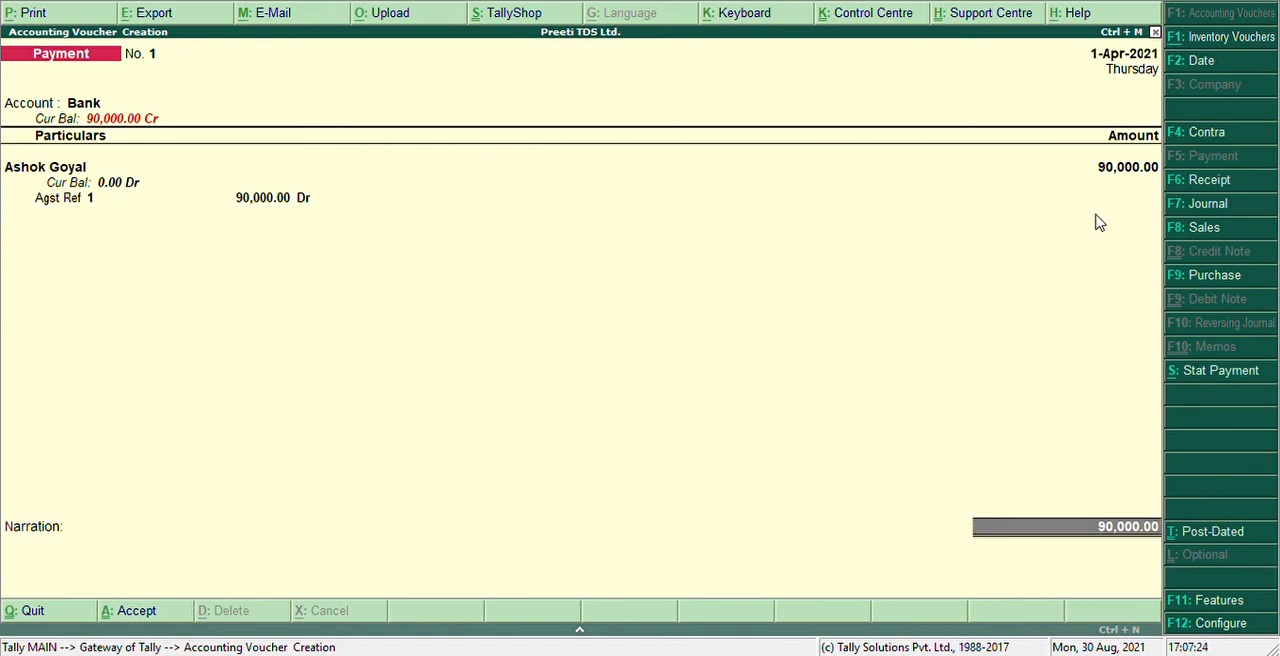
pyautogui.press('BackSpace')
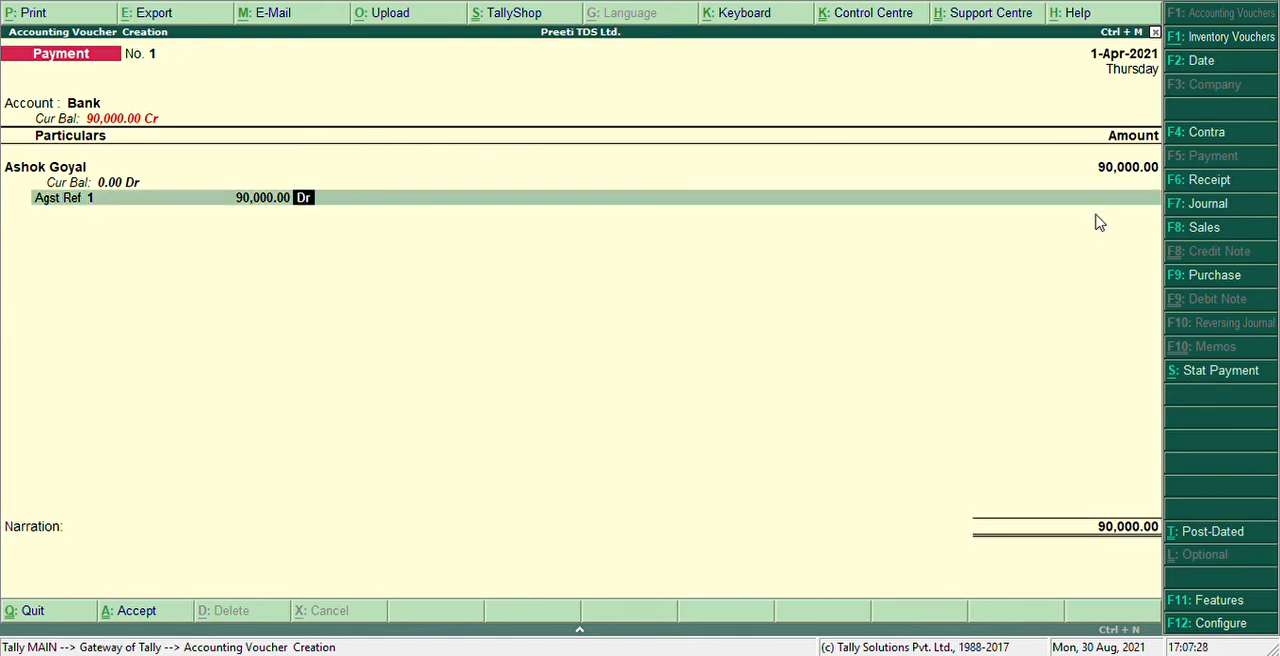
pyautogui.press('Return')
pyautogui.press('Return')
pyautogui.press('Return')
pyautogui.press('Return')
pyautogui.press('Return')
pyautogui.press('Return')
pyautogui.press('Return')
pyautogui.press('Return')
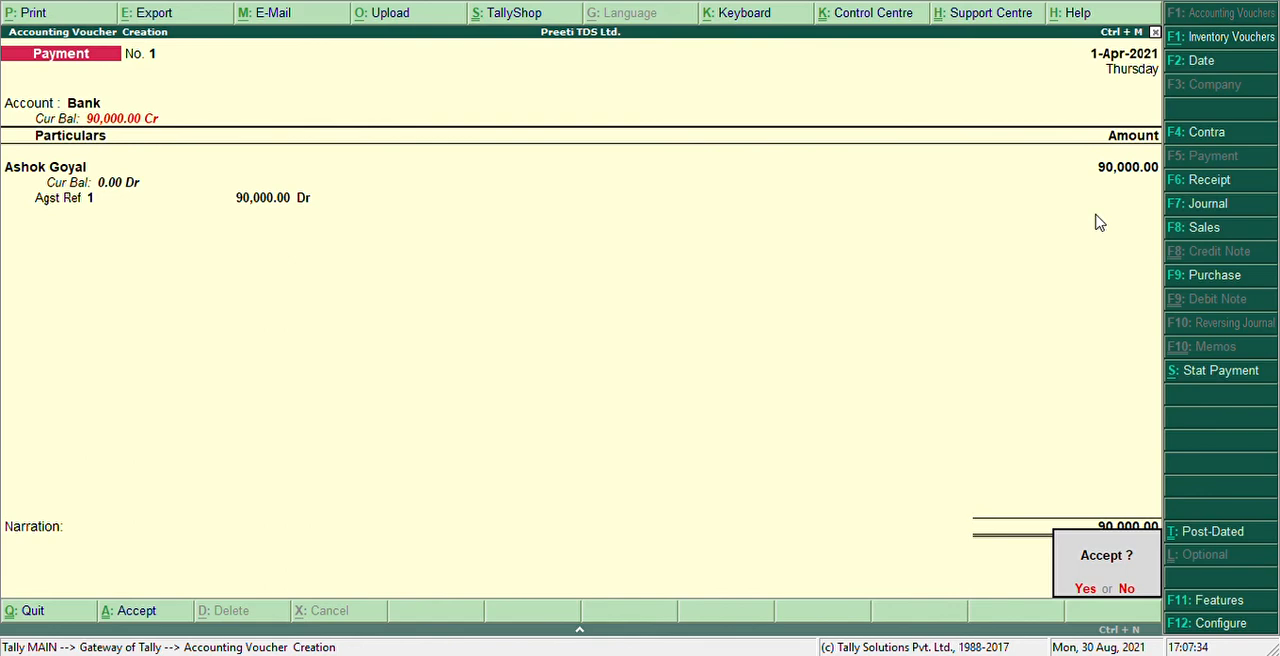
pyautogui.press('Return')
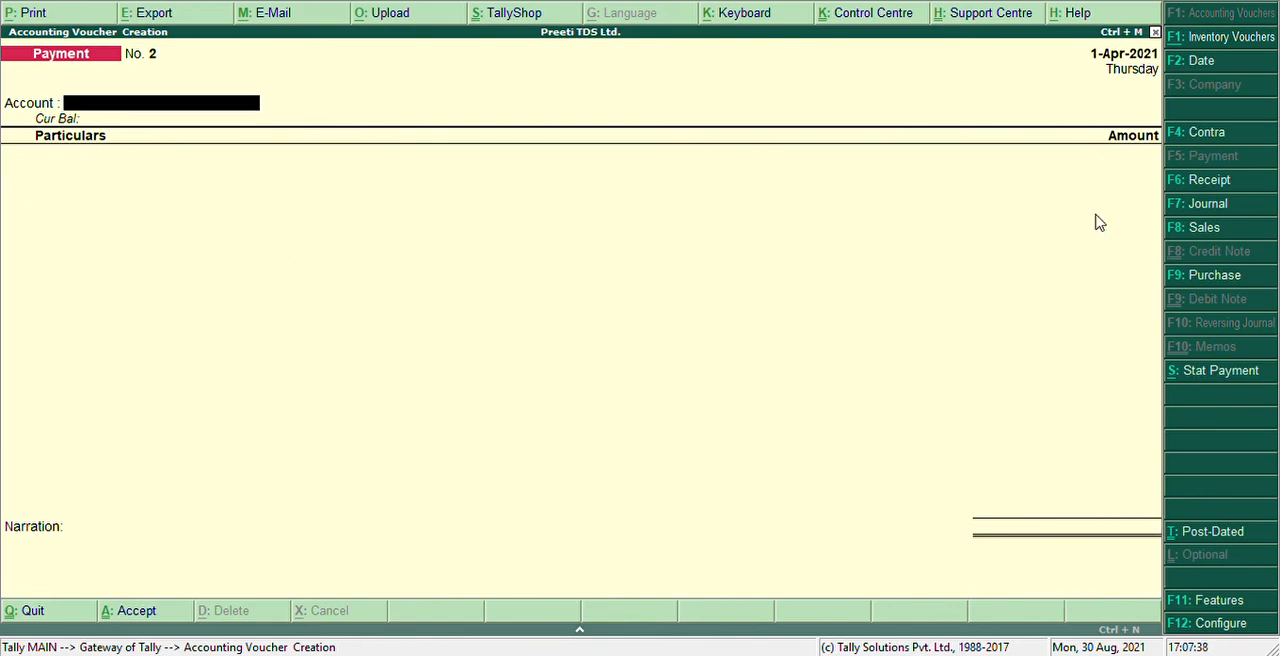
pyautogui.write('Ba')
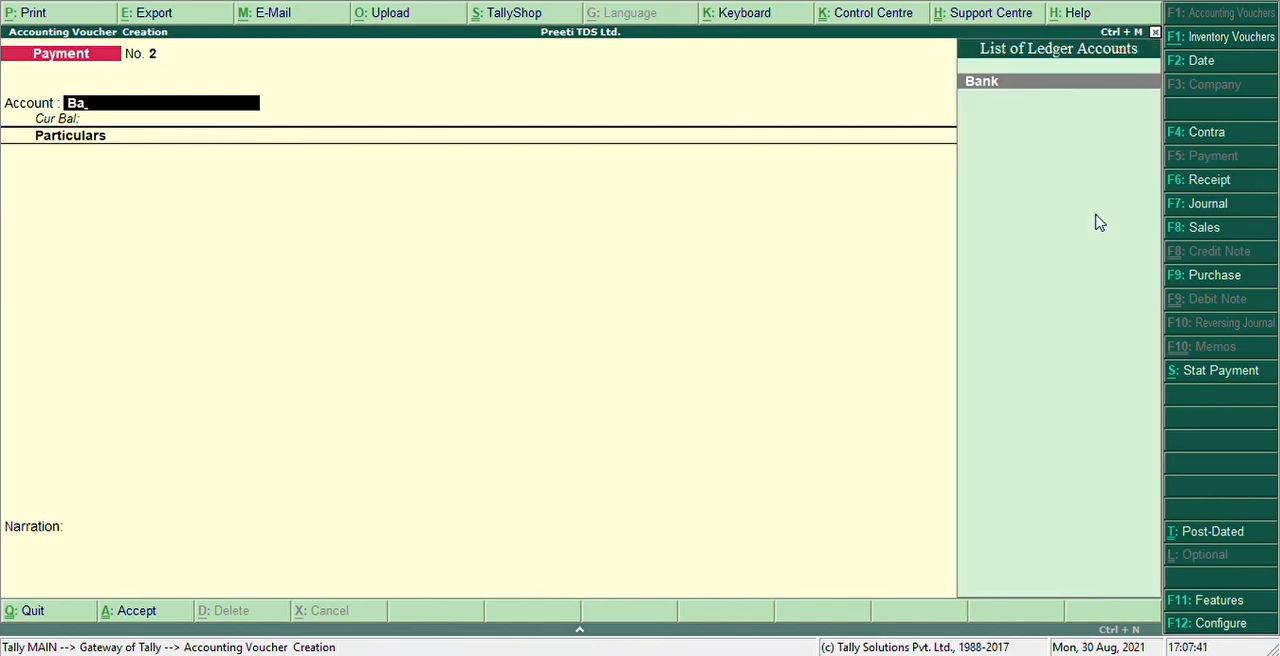
pyautogui.press('Return')
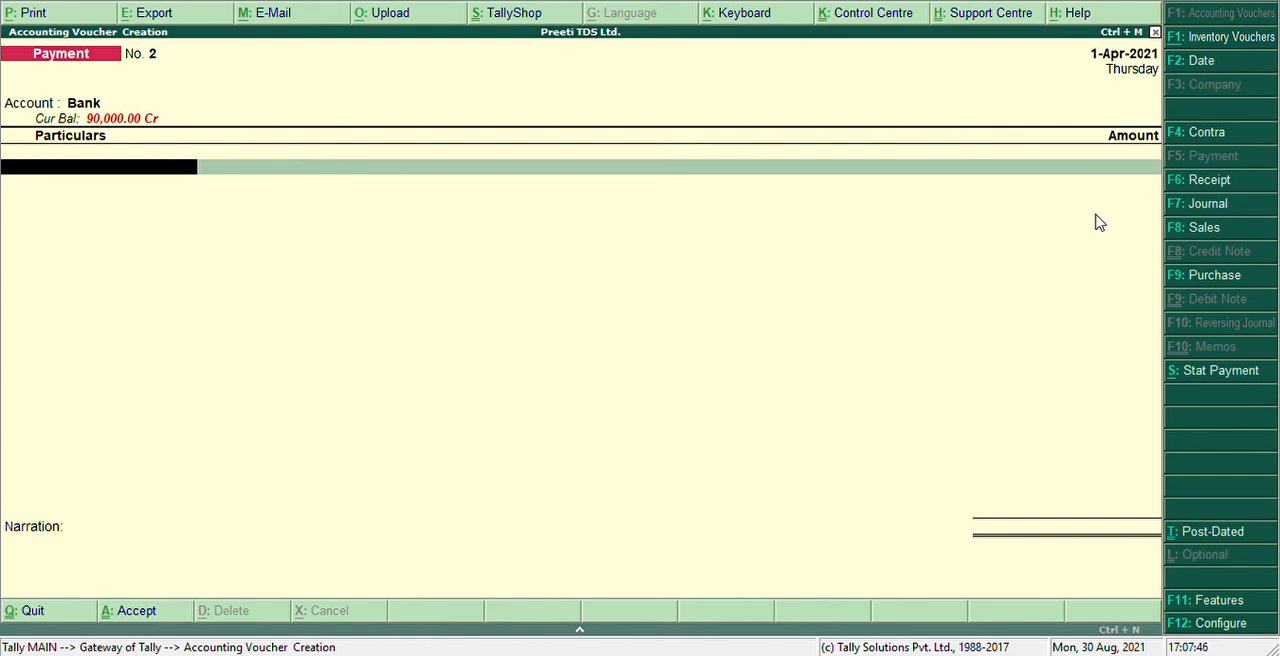
pyautogui.write('As')
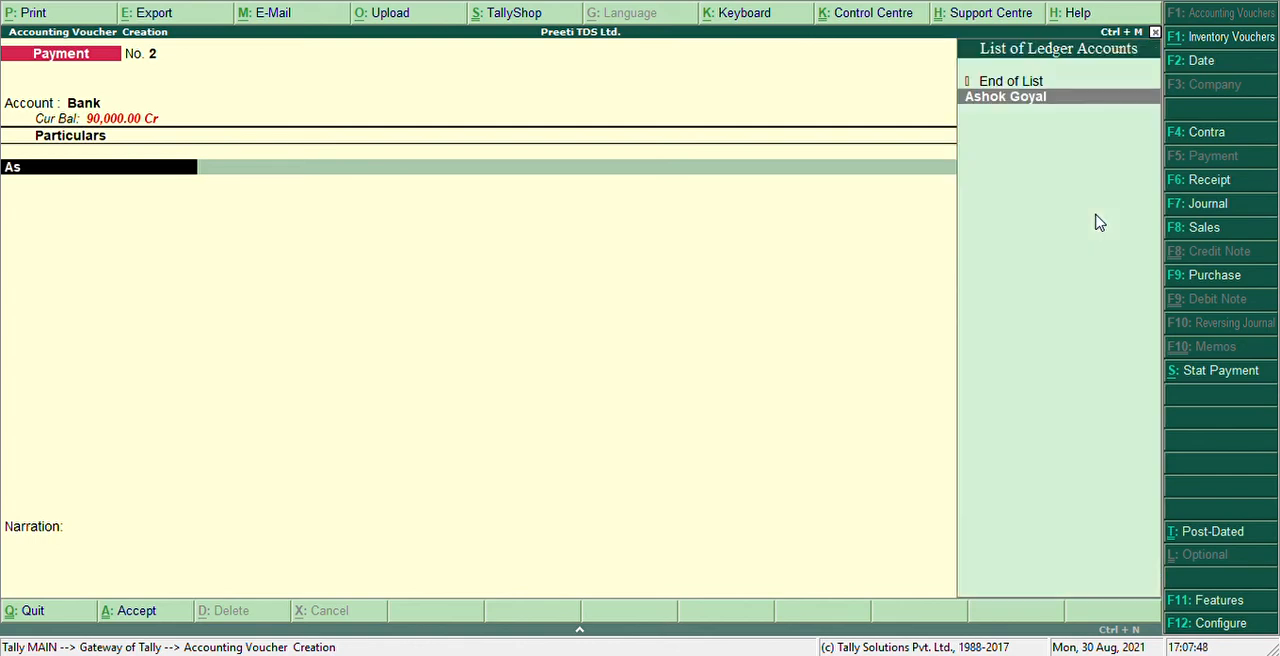
pyautogui.press('Return')
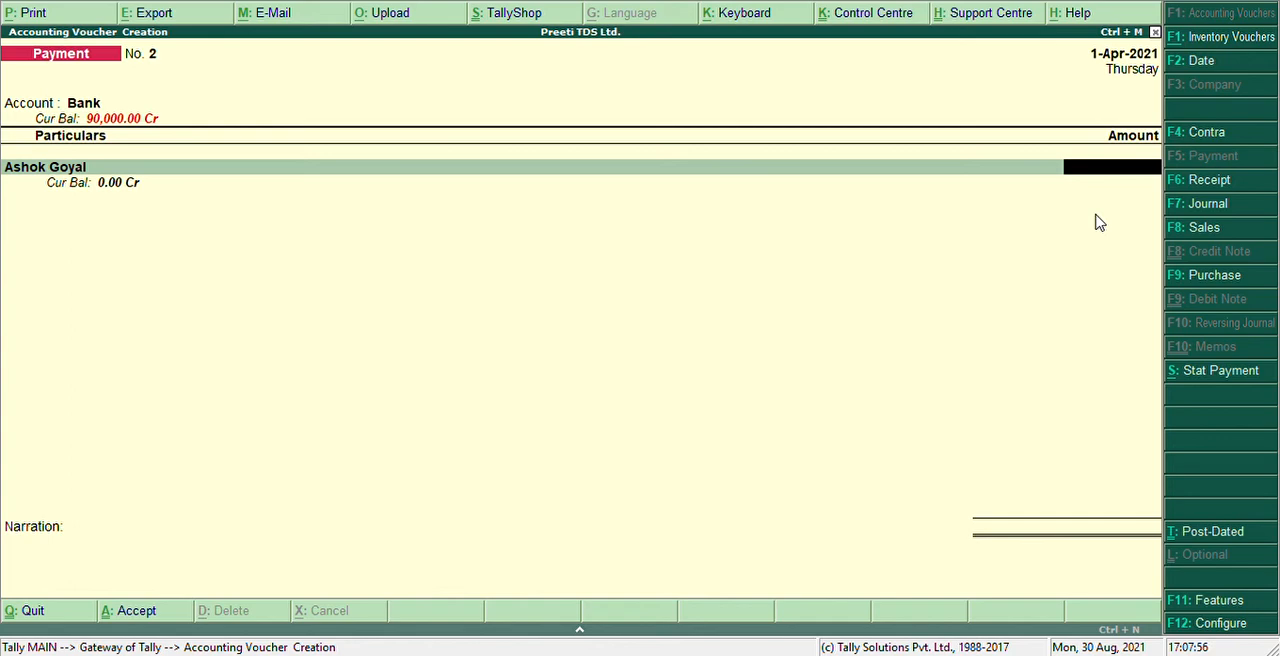
# Set up a TDS statutory payment for the period 1-Mar-2021 to 31-Mar-2021, deducted till 1-4-2021
pyautogui.hotkey('alt', 's')
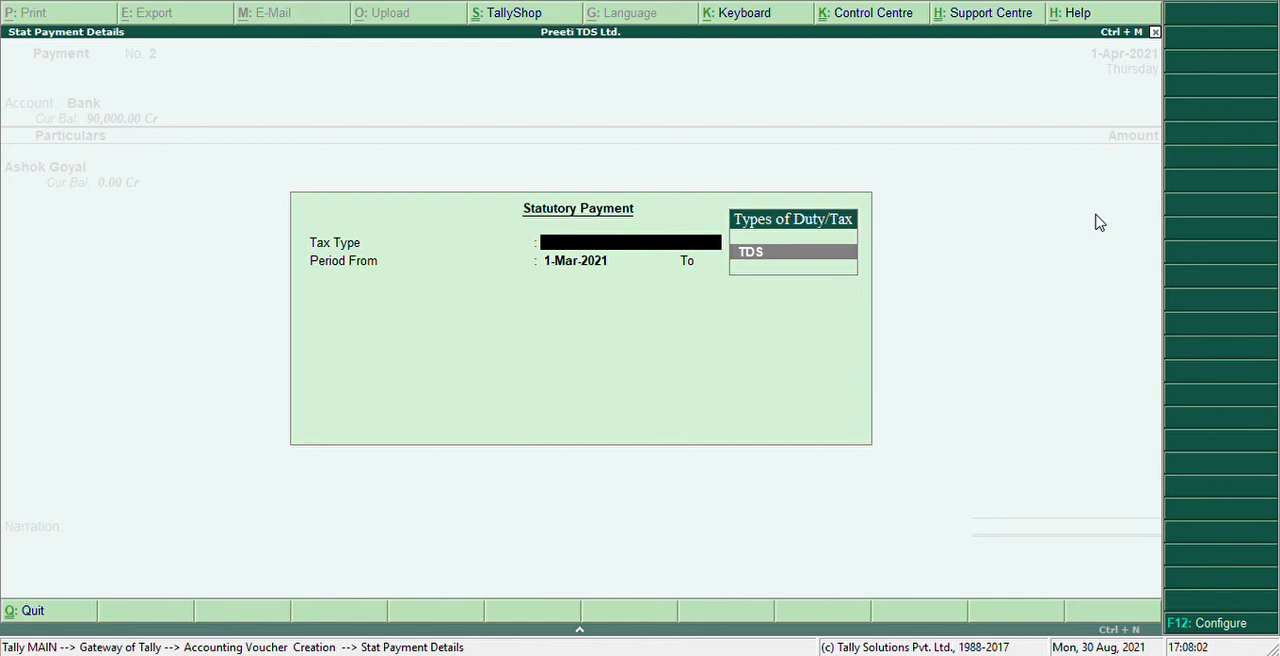
pyautogui.press('Return')
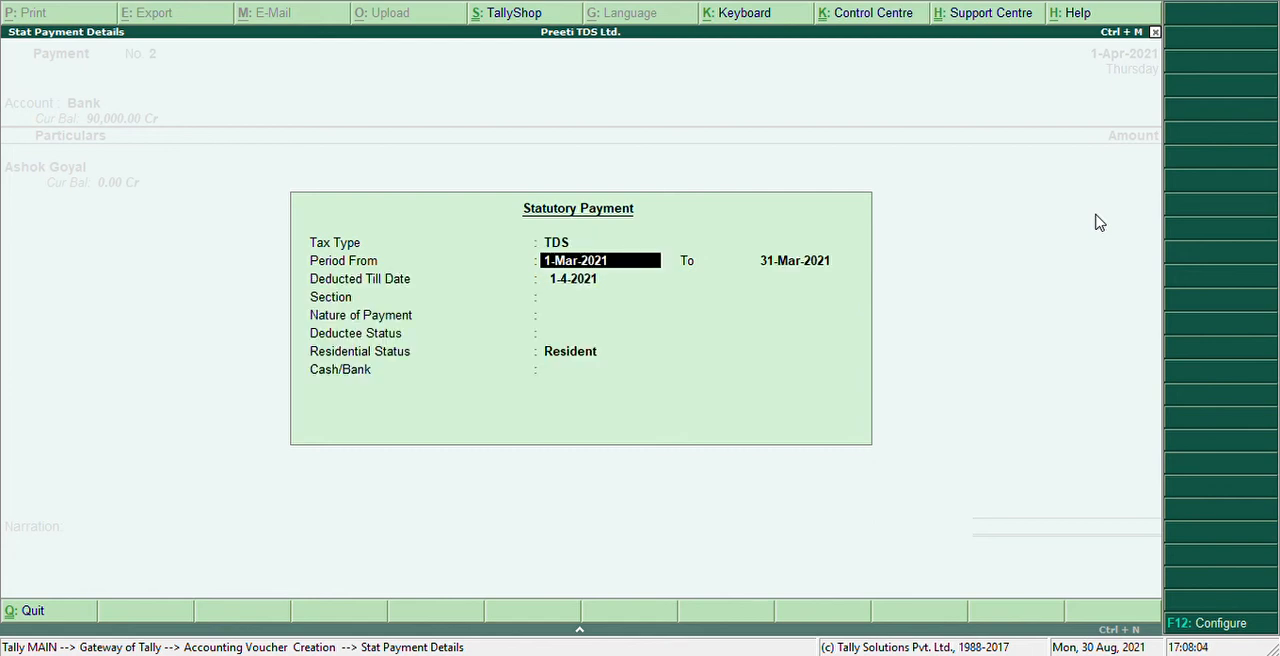
pyautogui.press('Return')
pyautogui.press('Return')
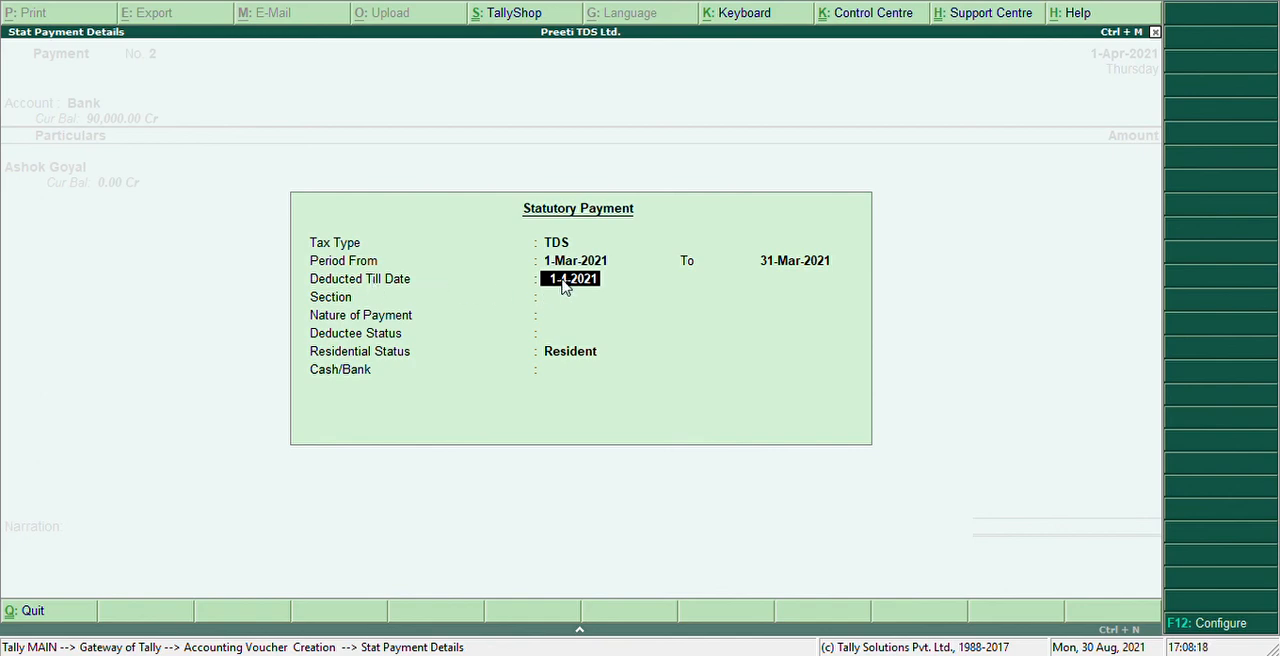
pyautogui.press('Return')
pyautogui.press('Return')
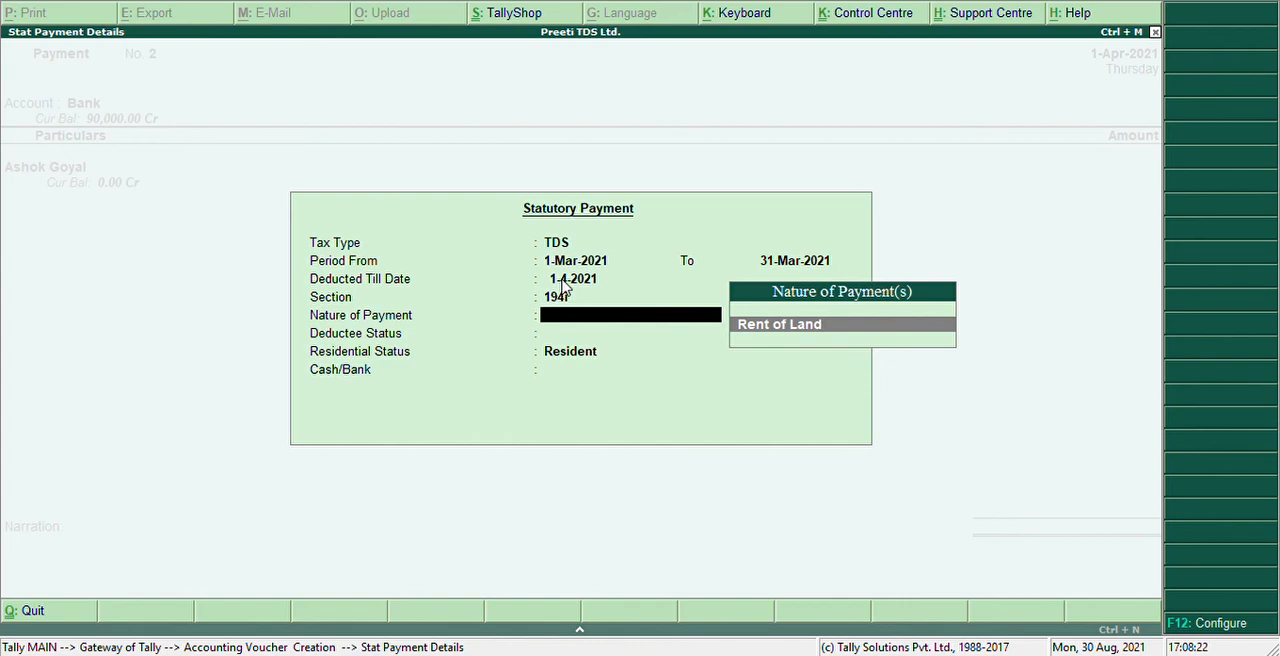
# Fill the voucher from section 194I, nature Rent of Land, All Items deductee status, Resident and the Bank ledger
pyautogui.press('Return')
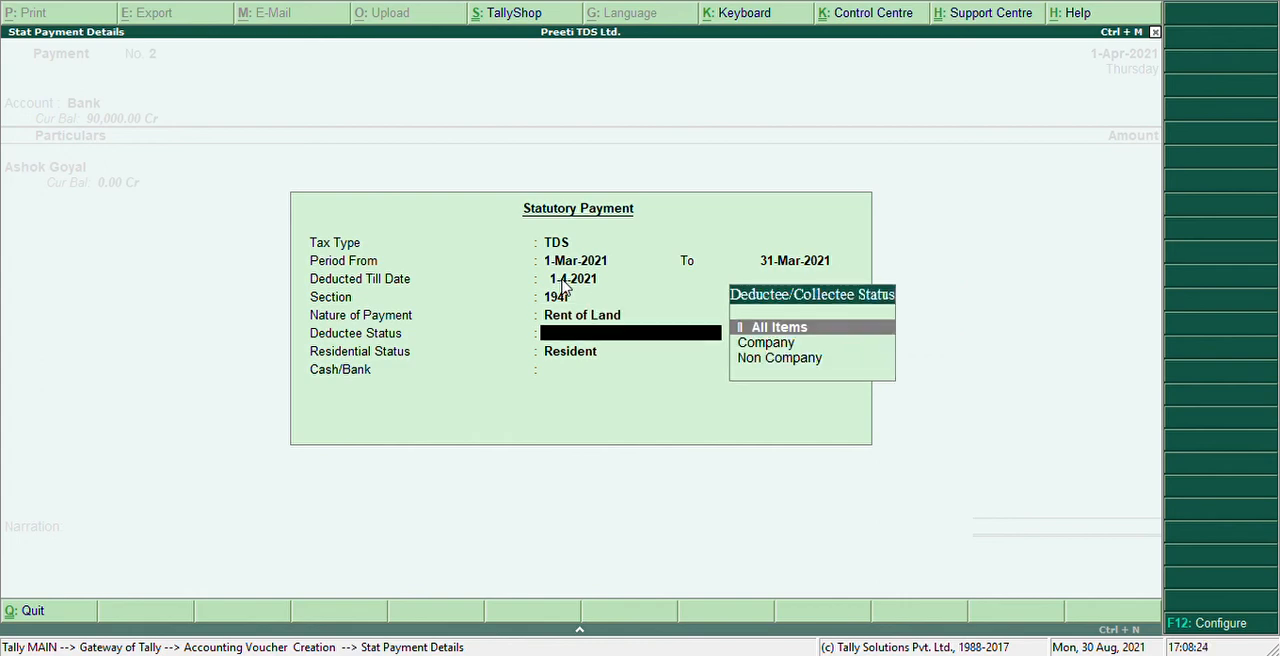
pyautogui.press('Return')
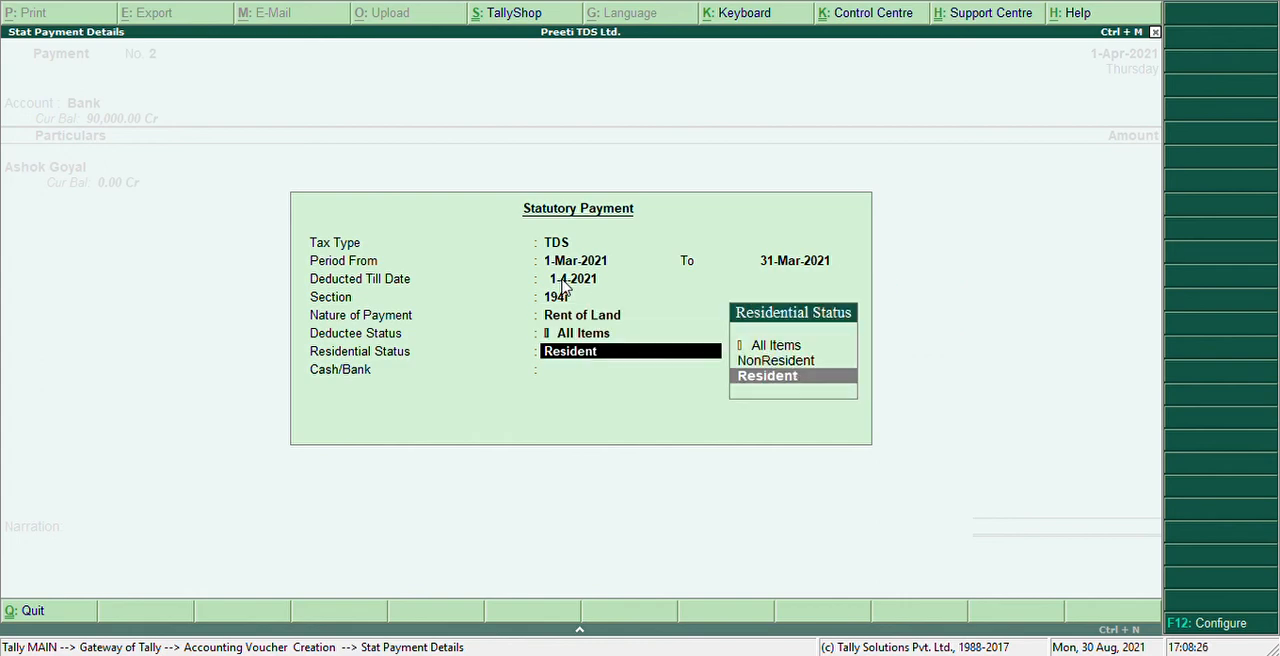
pyautogui.press('Return')
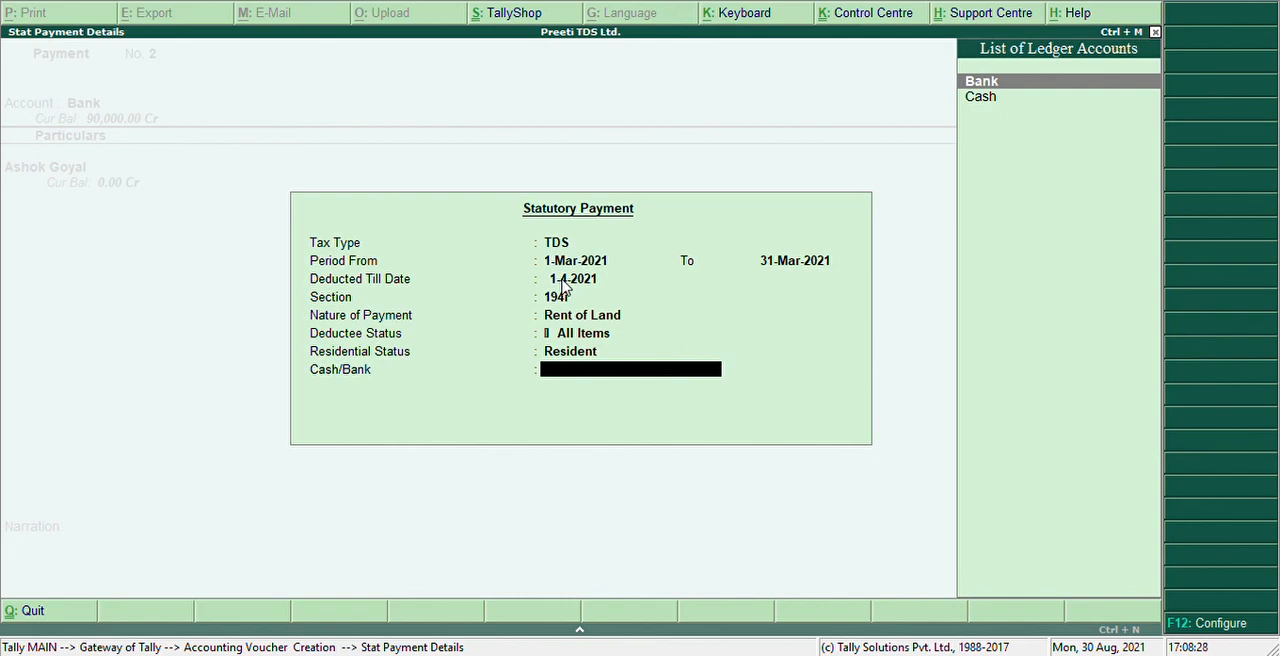
pyautogui.press('Return')
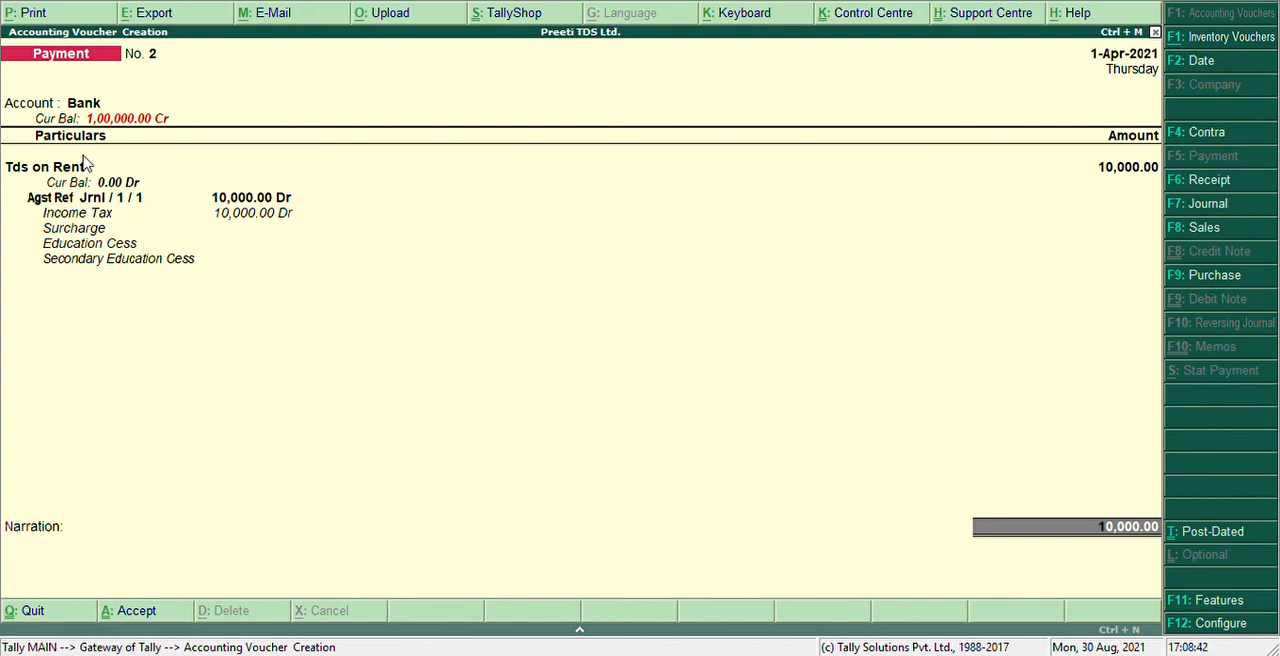
# Save the Tds on Rent payment voucher without a narration and return to the Gateway of Tally
pyautogui.press('Return')
pyautogui.press('Return')
pyautogui.press('Return')
pyautogui.press('Return')
pyautogui.press('Return')
pyautogui.press('Return')
pyautogui.click(155, 196)
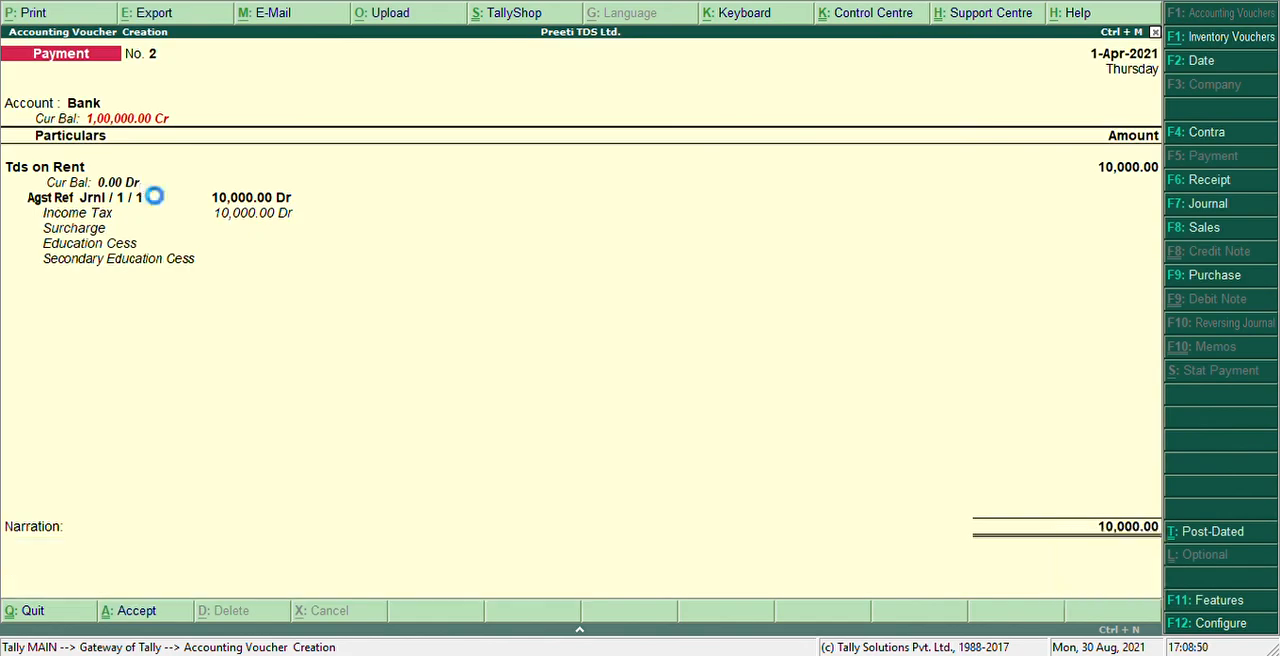
pyautogui.press('Escape')
pyautogui.press('Return')
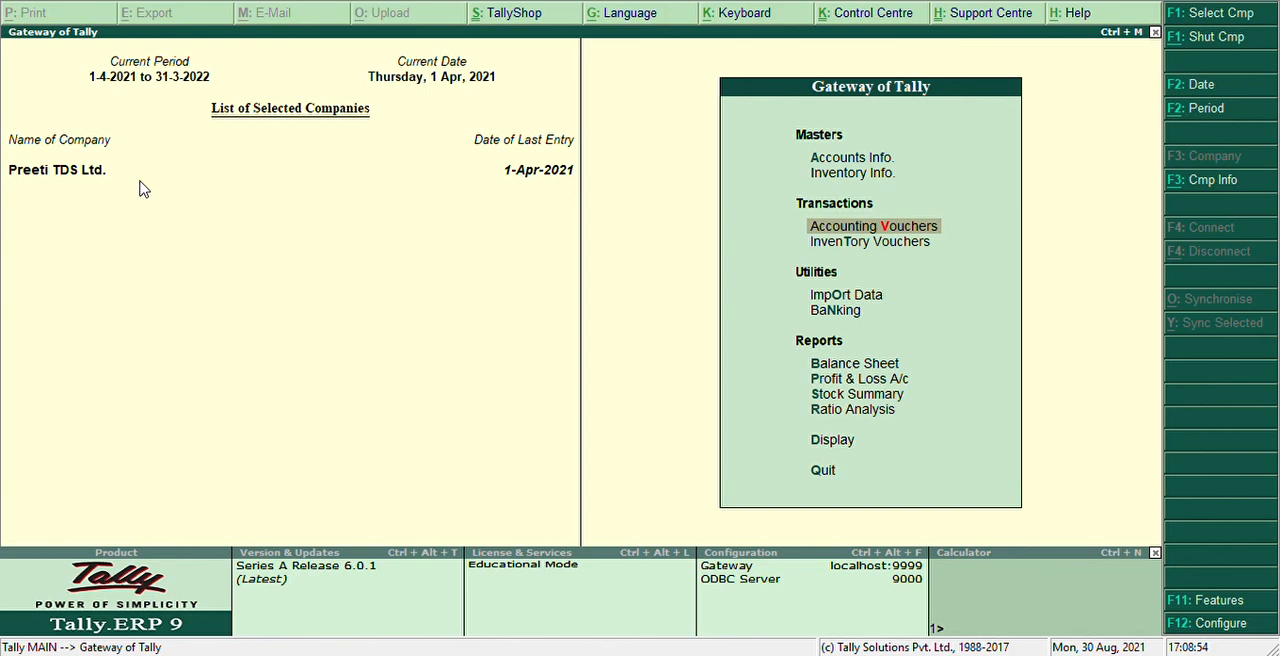
# Examine the Tds on Rent entry in the Challan Reconciliation report among the TDS return reports
pyautogui.press('Up')
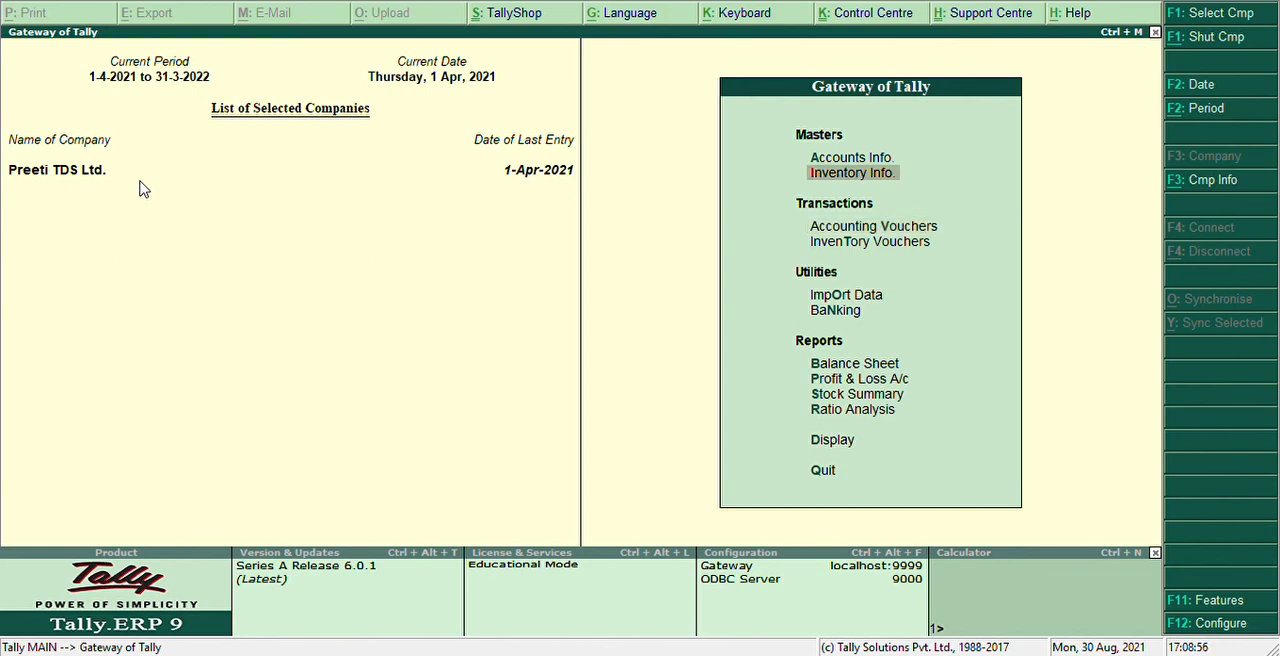
pyautogui.press('Down')
pyautogui.press('Down')
pyautogui.press('Down')
pyautogui.press('Down')
pyautogui.press('Down')
pyautogui.press('Down')
pyautogui.press('Down')
pyautogui.press('Down')
pyautogui.press('Down')
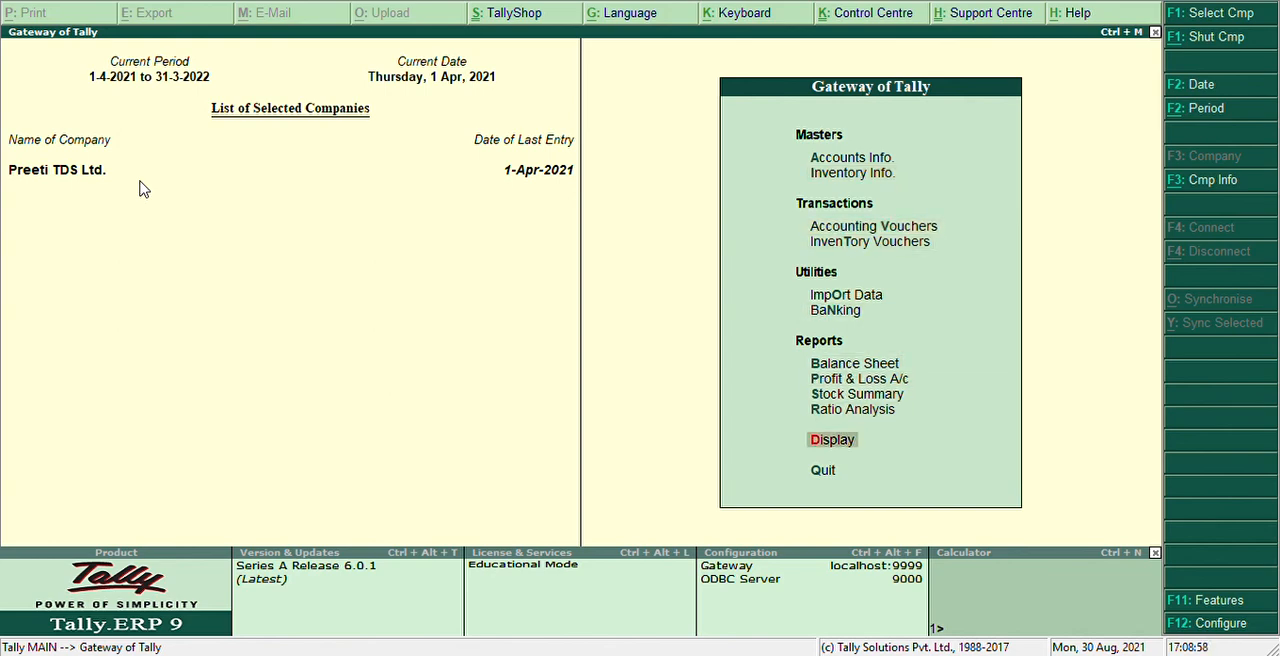
pyautogui.press('Return')
pyautogui.press('Down')
pyautogui.press('Down')
pyautogui.press('Down')
pyautogui.press('Down')
pyautogui.press('Down')
pyautogui.press('Down')
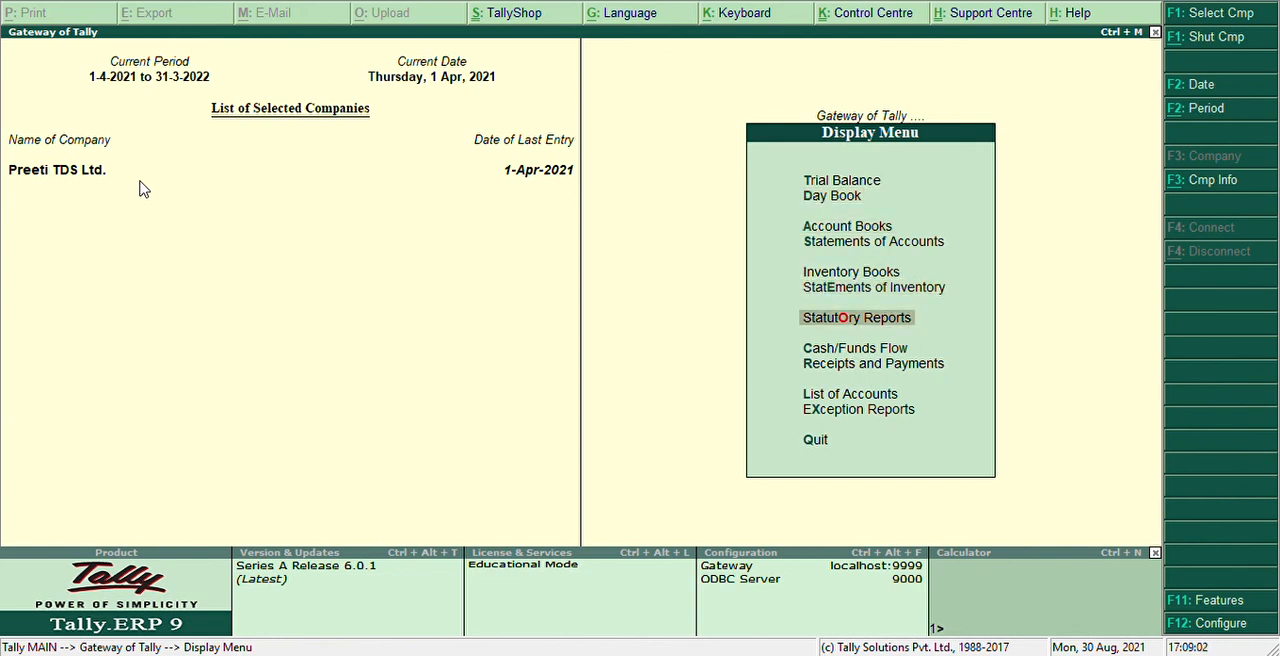
pyautogui.press('Return')
pyautogui.press('Return')
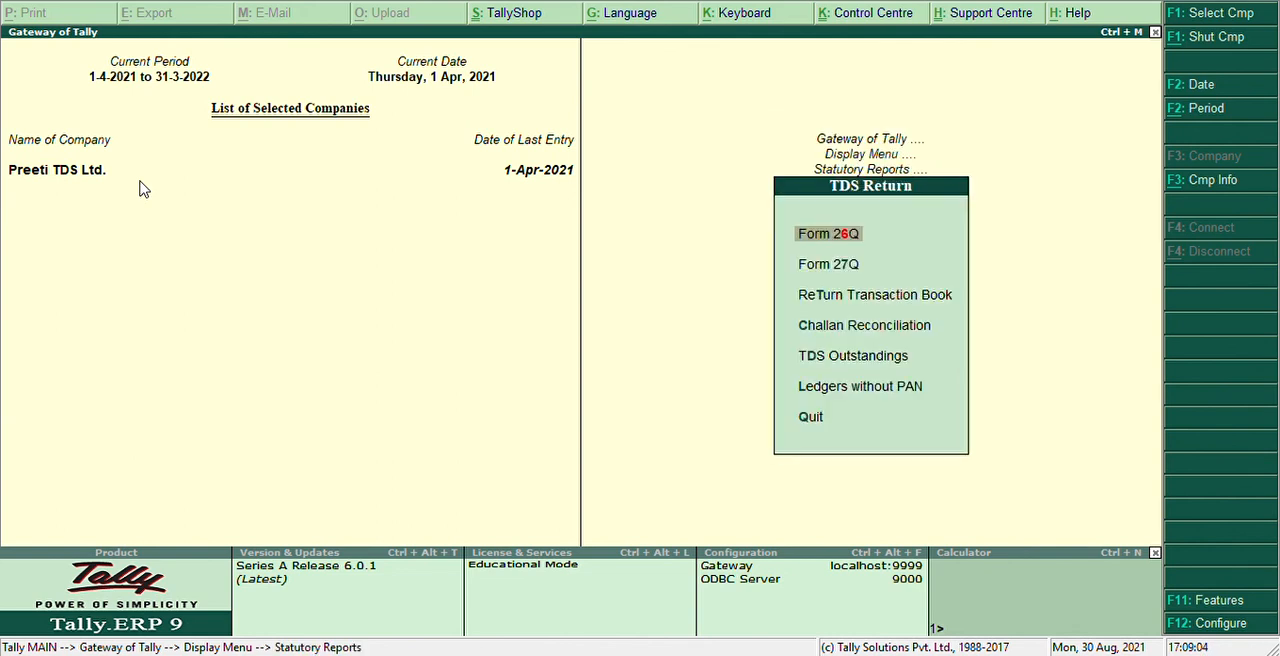
pyautogui.press('Down')
pyautogui.press('Down')
pyautogui.press('Down')
pyautogui.press('Return')
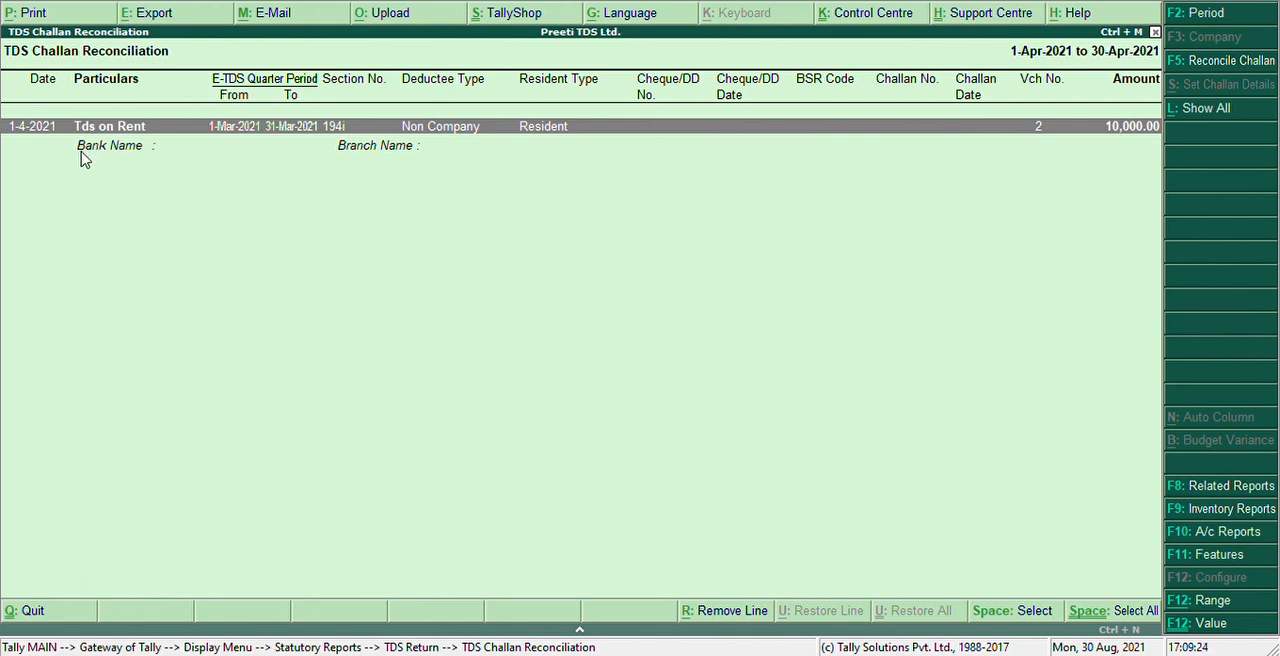
pyautogui.press('Escape')
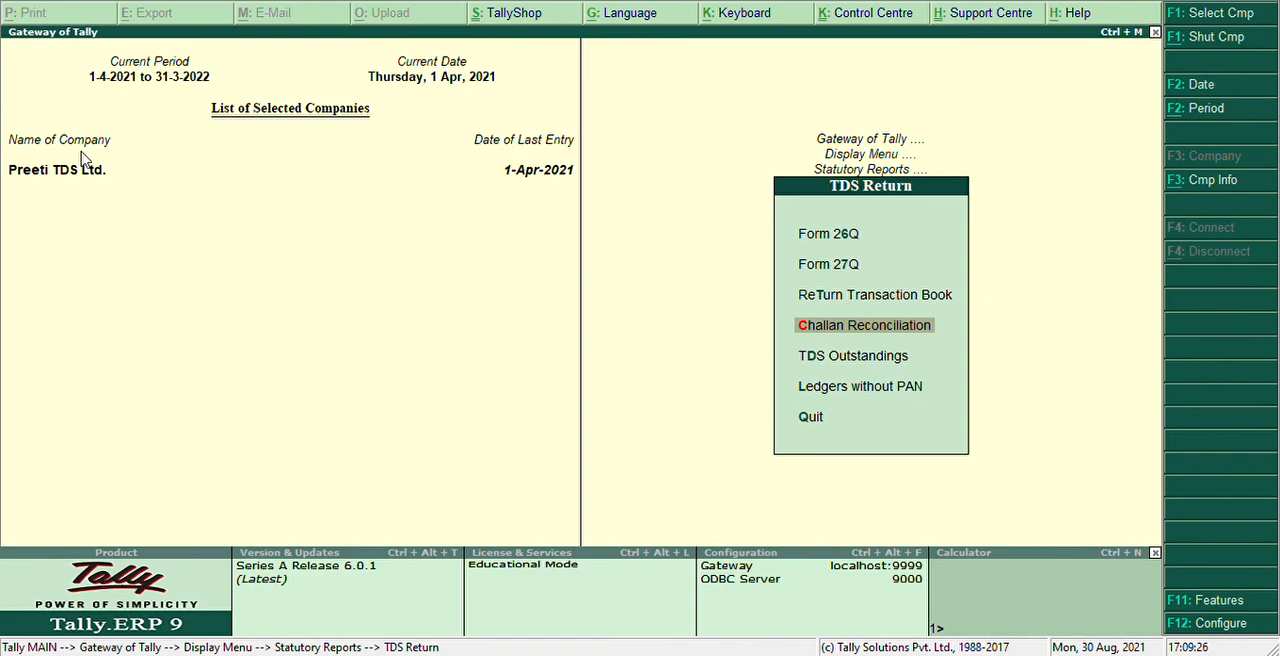
# Open the Day Book to review the vouchers recorded for the day
pyautogui.press('Escape')
pyautogui.press('Escape')
pyautogui.press('Down')
pyautogui.press('Up')
pyautogui.press('Up')
pyautogui.press('Up')
pyautogui.press('Up')
pyautogui.press('Up')
pyautogui.press('Up')
pyautogui.press('Return')
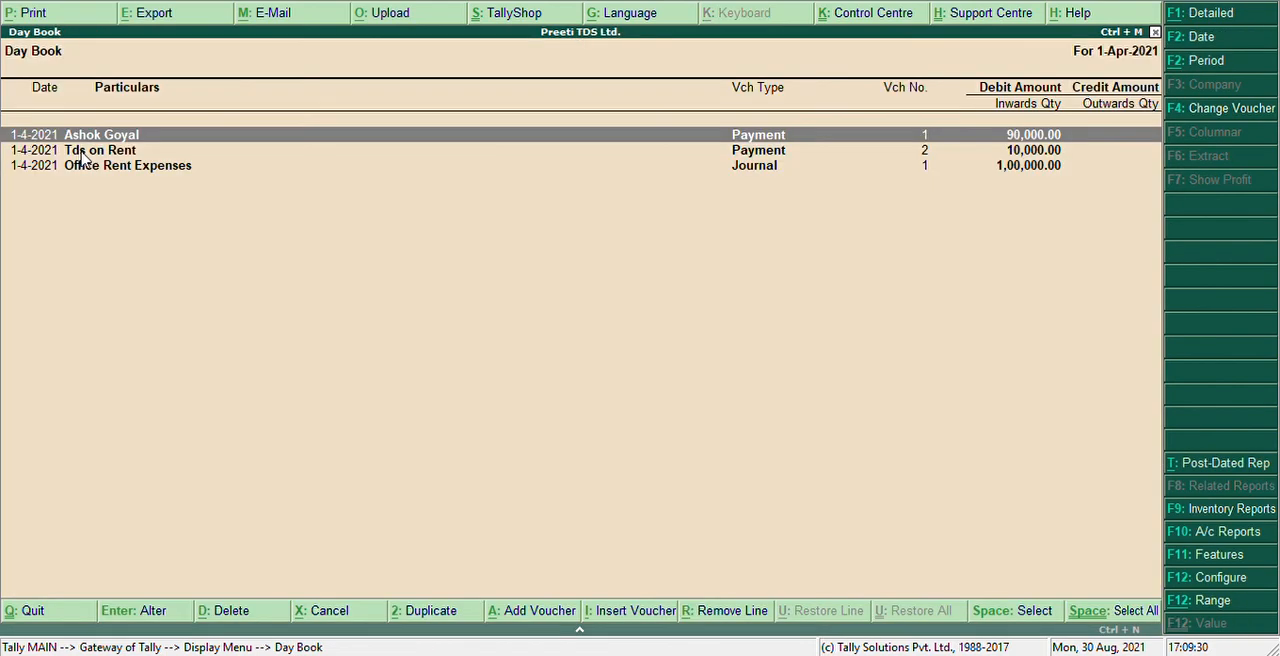
# Examine the Tds on Rent payment voucher and the Office Rent Expenses journal voucher from the Day Book
pyautogui.press('Down')
pyautogui.press('Return')
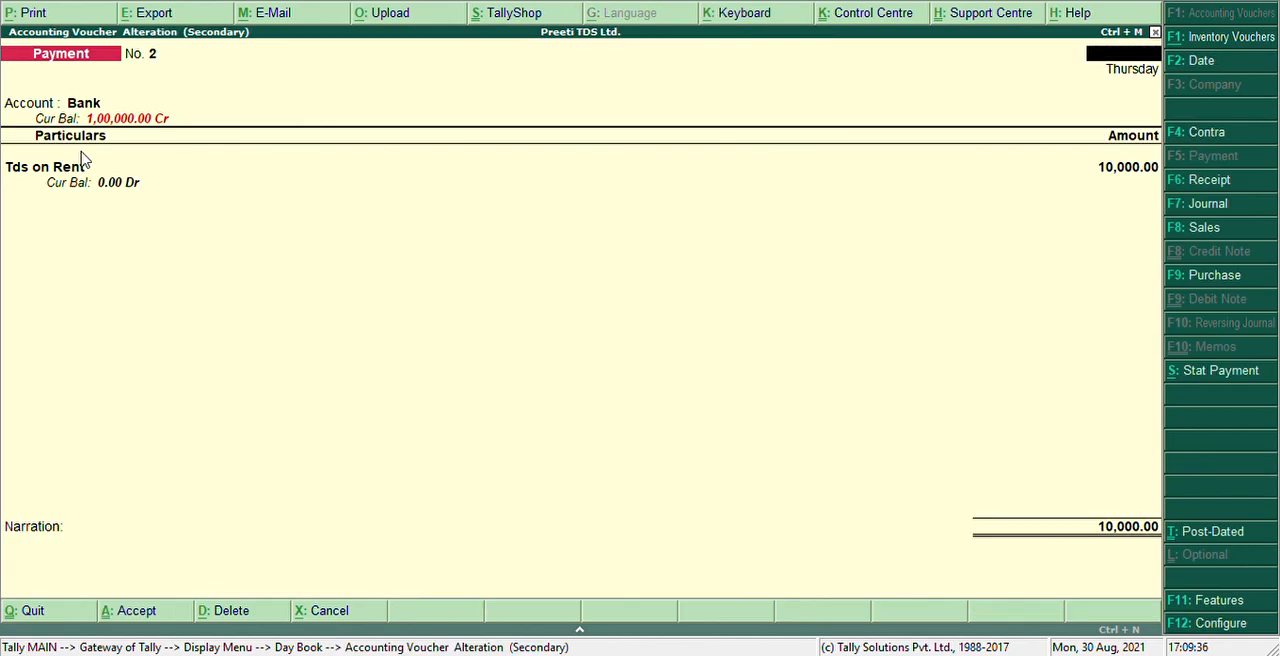
pyautogui.press('Escape')
pyautogui.press('Return')
pyautogui.press('Down')
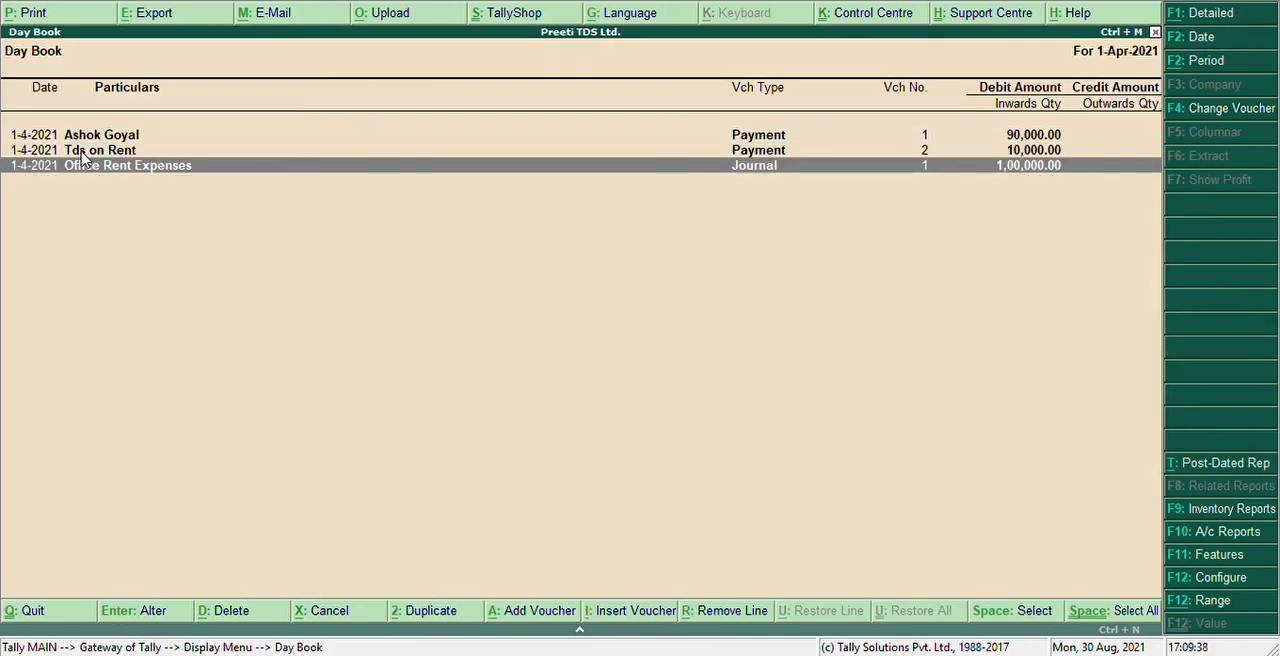
pyautogui.press('Return')
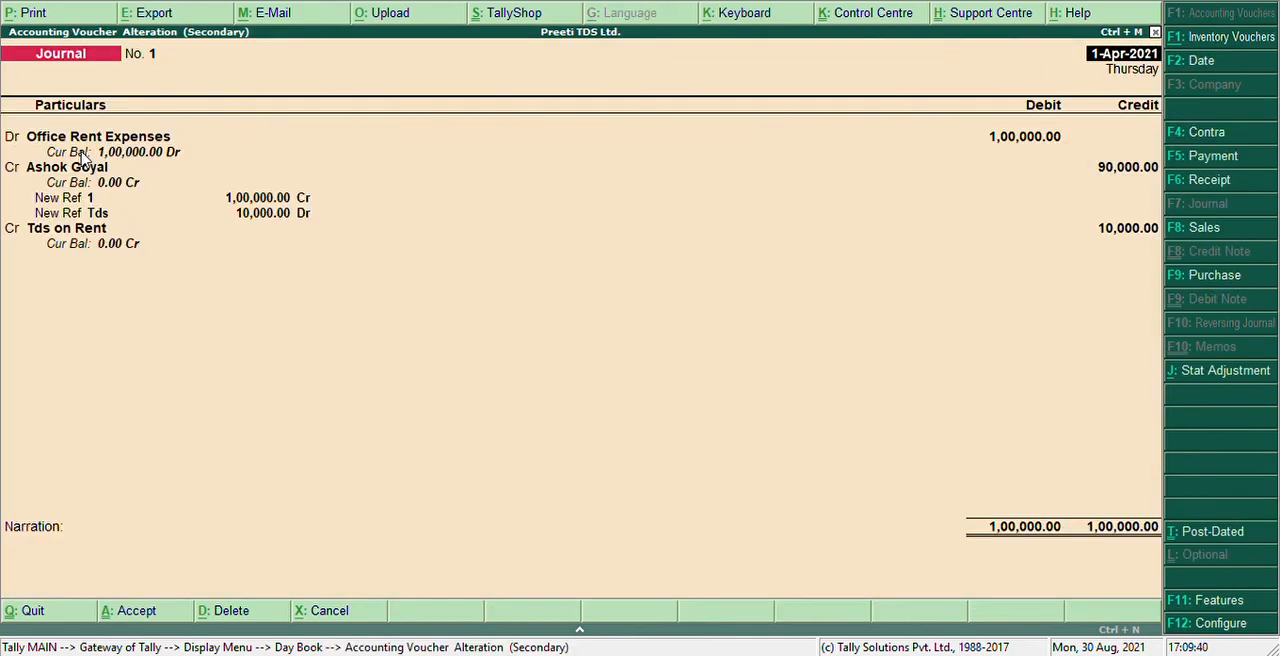